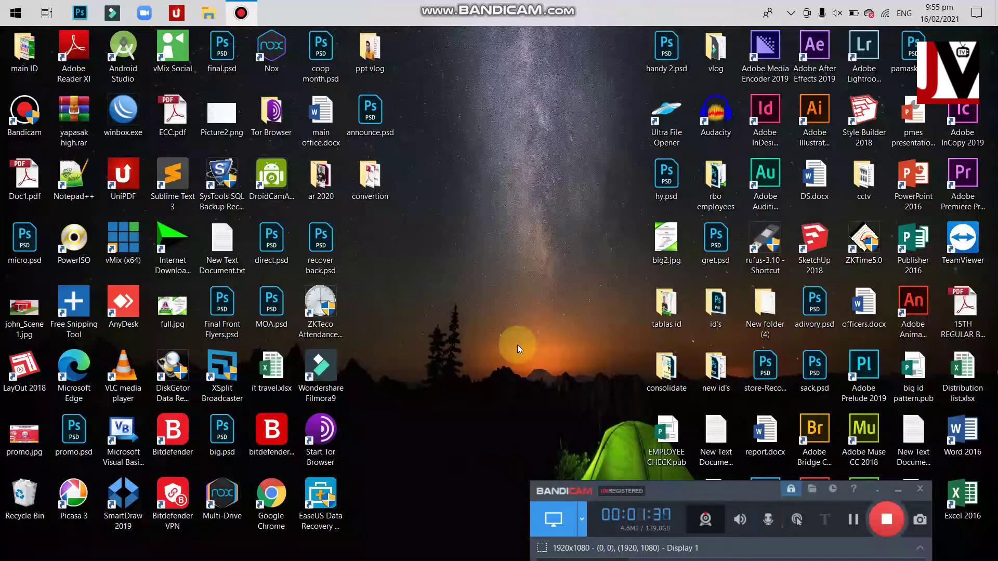
# Open the convertion folder, select its three sample PDFs, then launch Google Chrome.
pyautogui.doubleClick(373, 182)
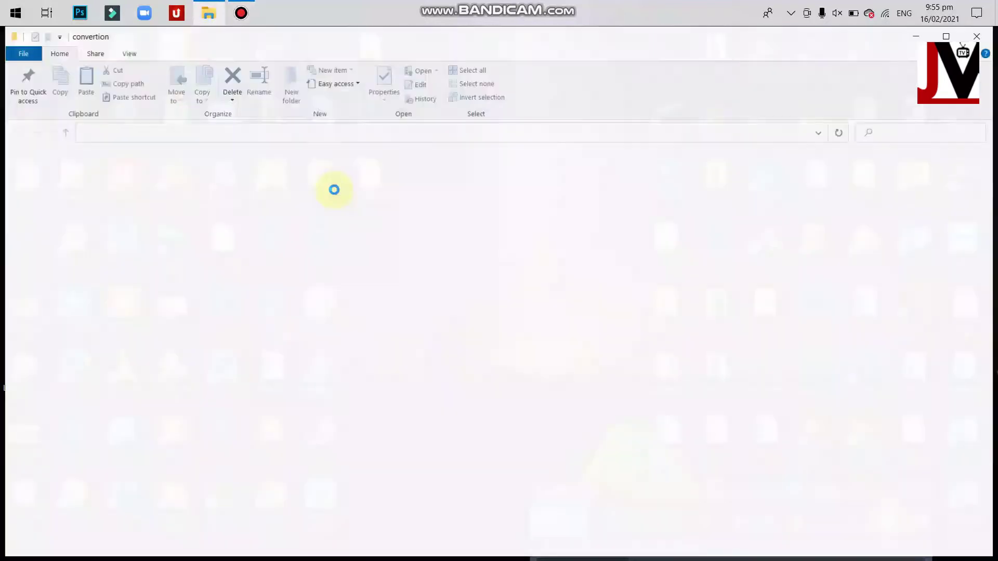
pyautogui.moveTo(229, 223); pyautogui.dragTo(151, 168)
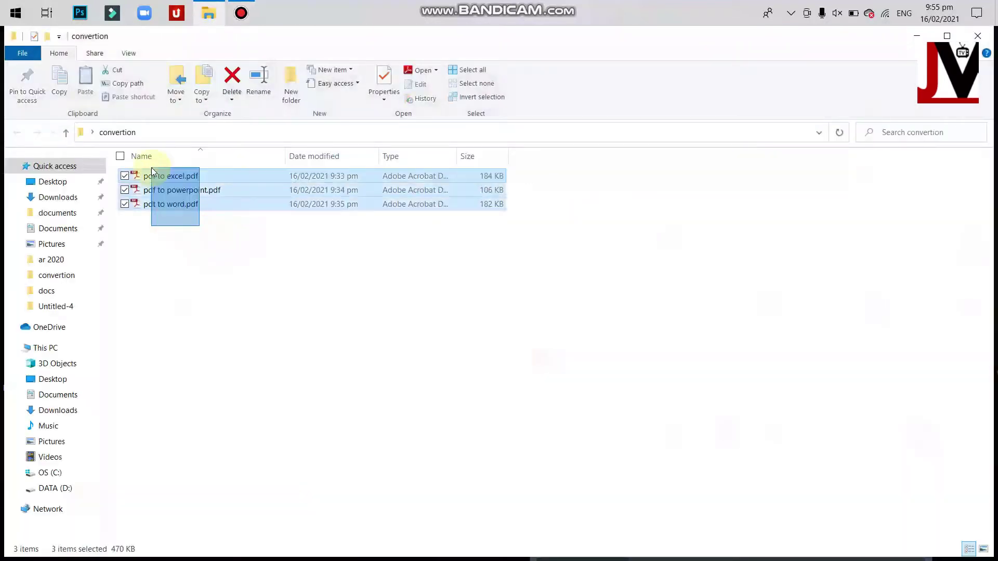
pyautogui.click(236, 246)
pyautogui.moveTo(185, 223); pyautogui.dragTo(155, 173)
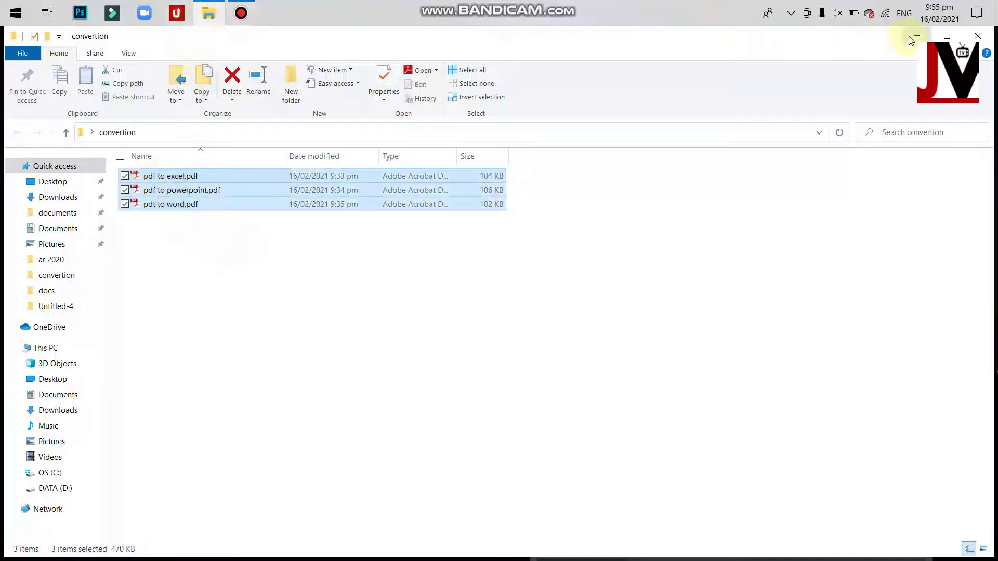
pyautogui.click(916, 36)
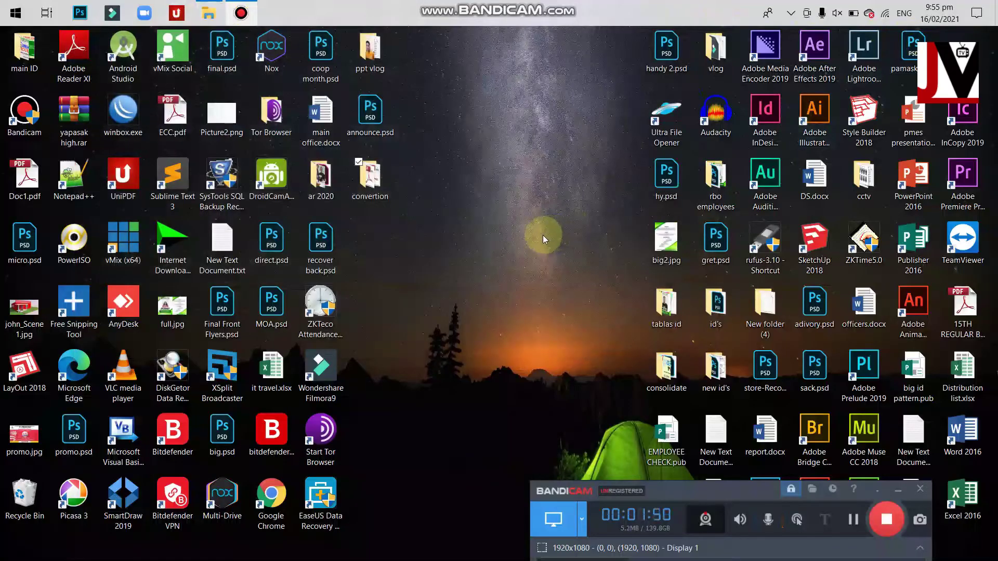
pyautogui.click(271, 498)
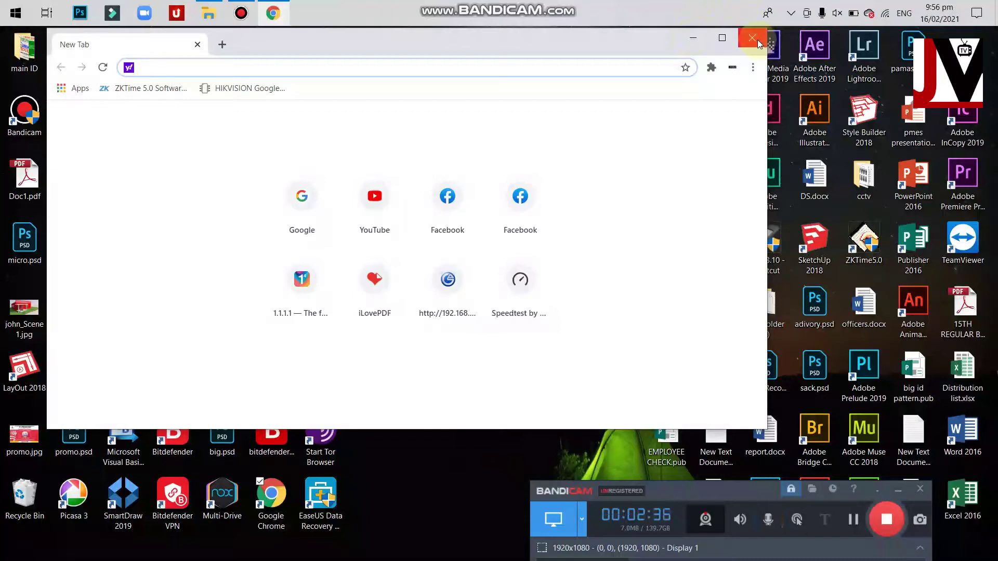
# Search Google for ilovepdf and open the iLovePDF website.
pyautogui.click(303, 196)
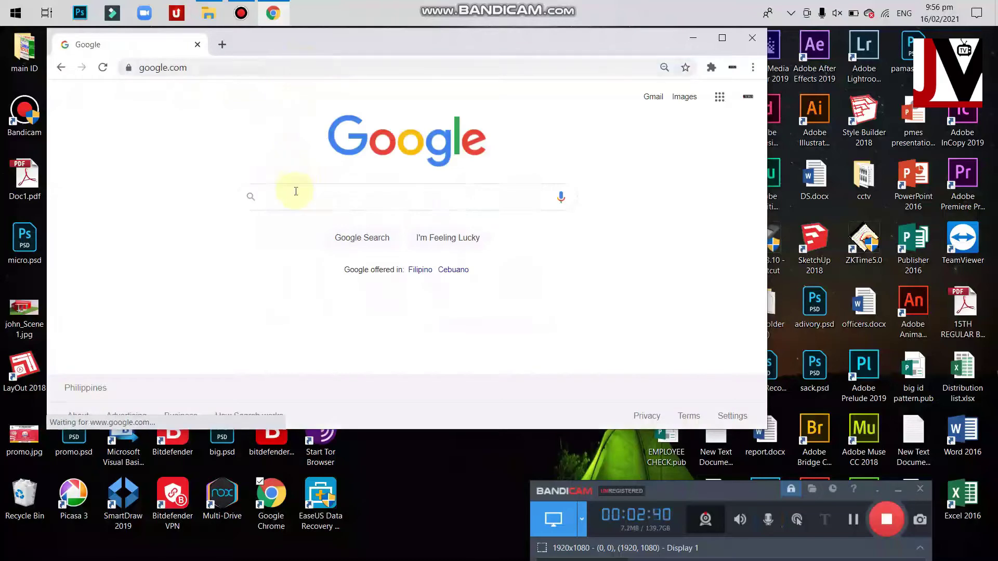
pyautogui.click(296, 192)
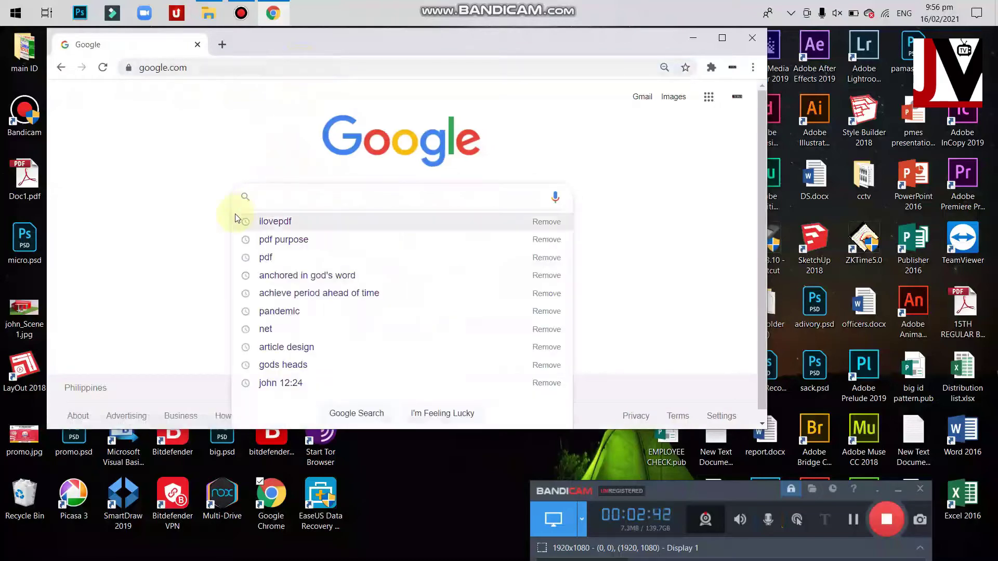
pyautogui.click(266, 221)
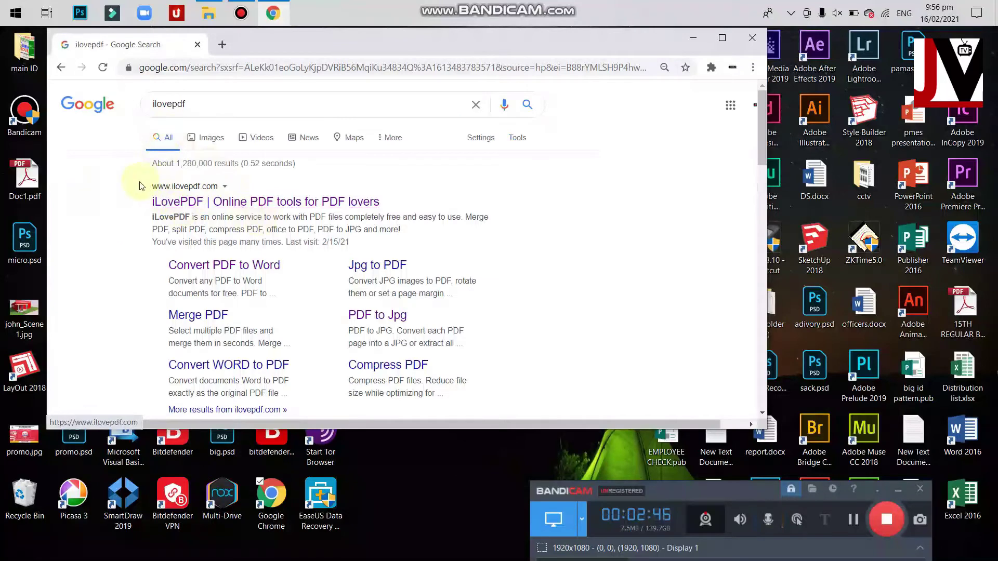
pyautogui.moveTo(140, 185); pyautogui.dragTo(314, 203)
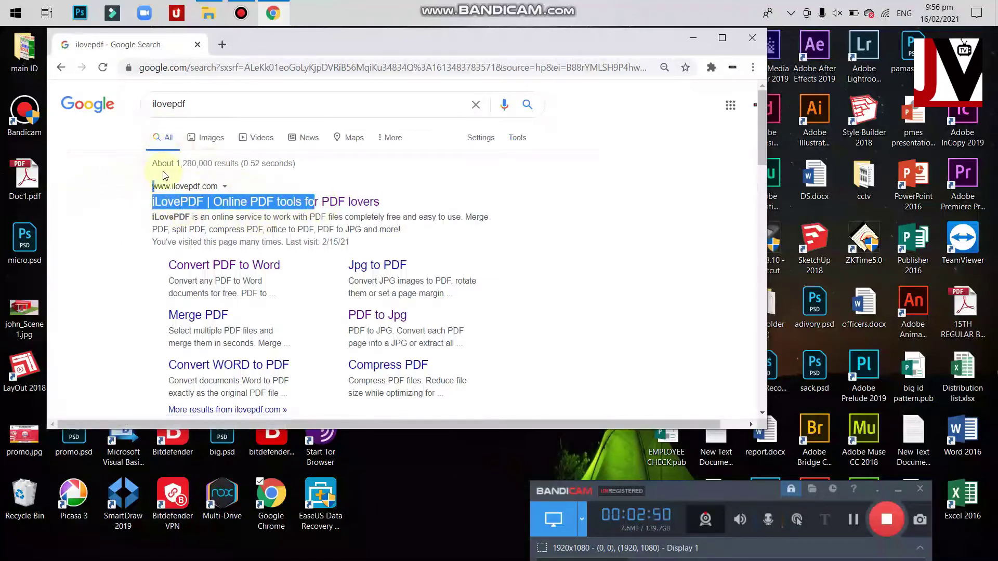
pyautogui.click(119, 209)
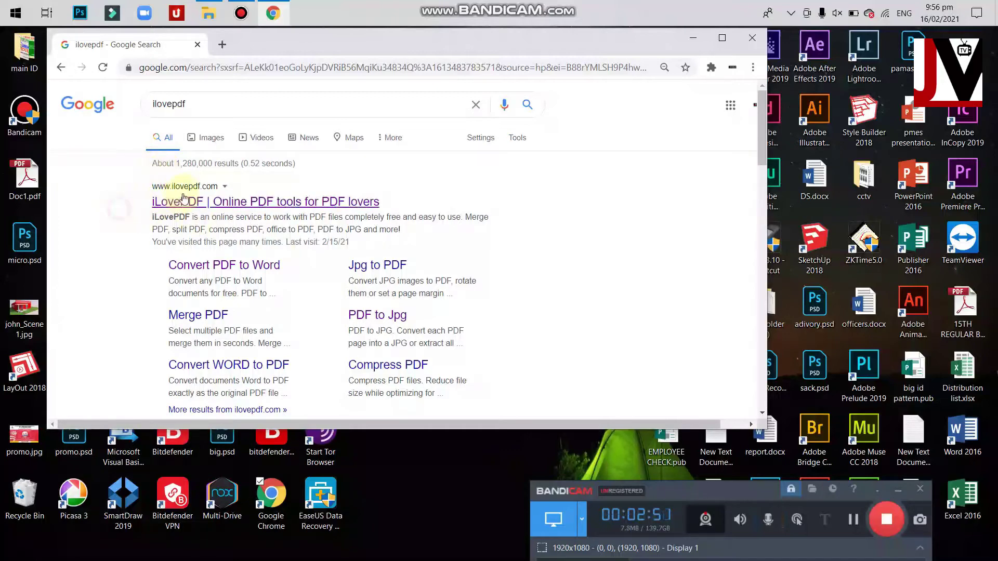
pyautogui.click(183, 200)
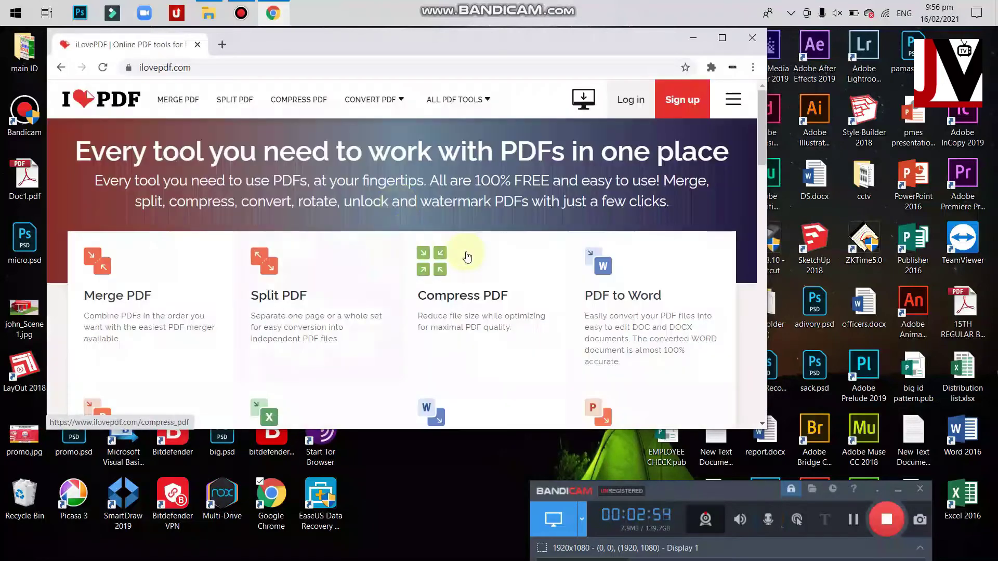
# Open the PDF to Word converter from iLovePDF's tools list.
pyautogui.scroll(-1, 467, 256)
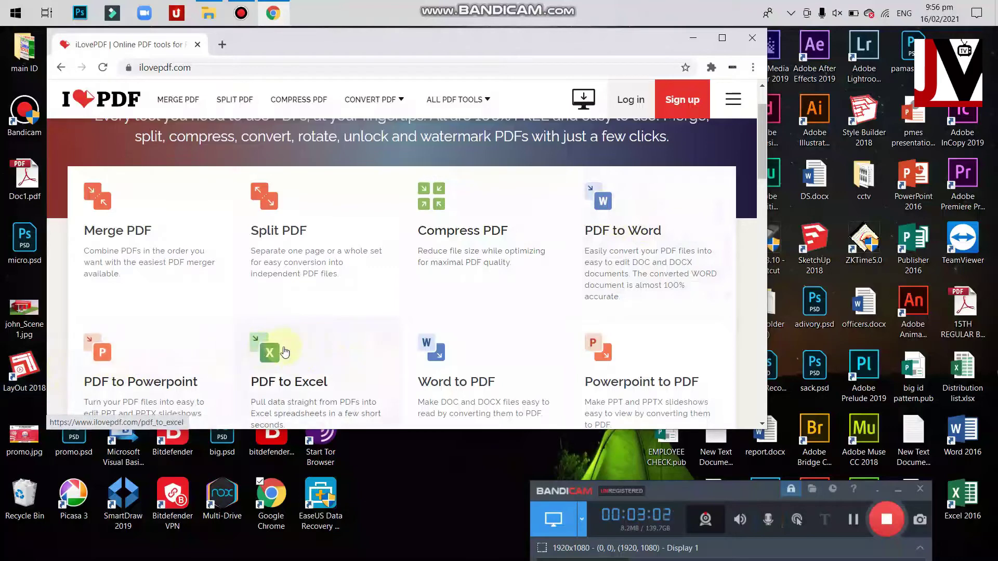
pyautogui.scroll(-1, 331, 293)
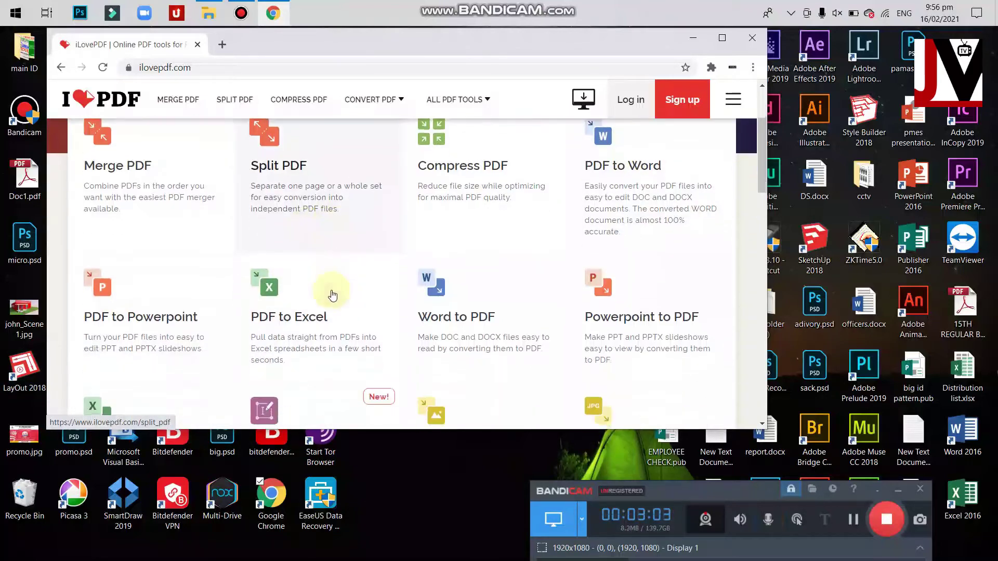
pyautogui.scroll(1, 333, 296)
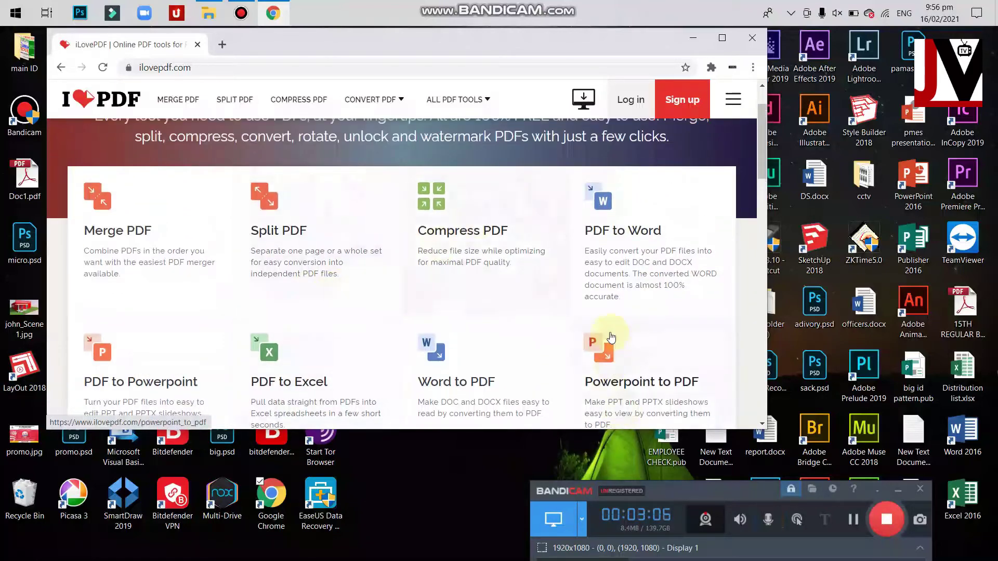
pyautogui.click(604, 205)
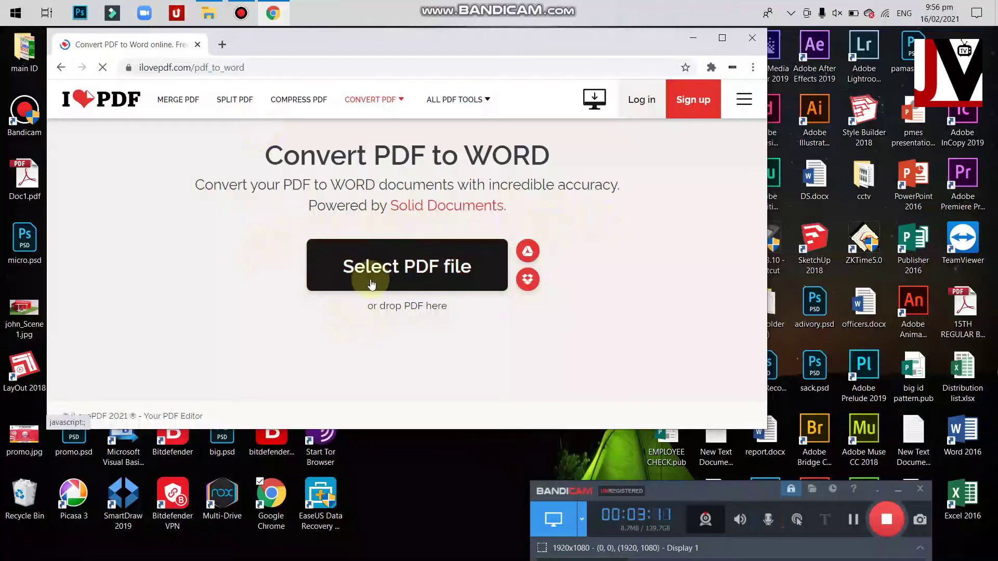
# Drag pdt to word.pdf from the convertion folder onto the PDF to Word upload page.
pyautogui.click(409, 270)
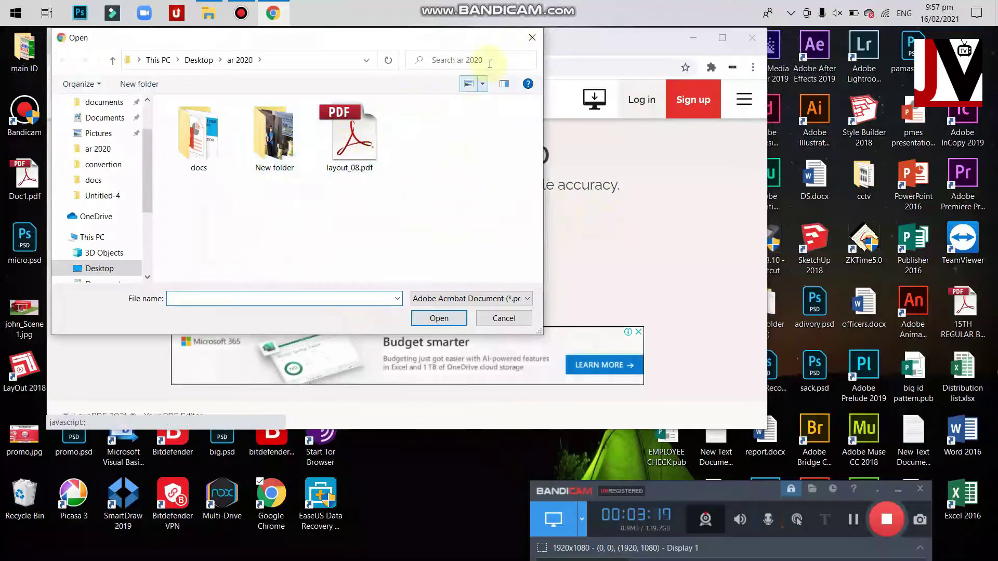
pyautogui.click(532, 38)
pyautogui.click(213, 11)
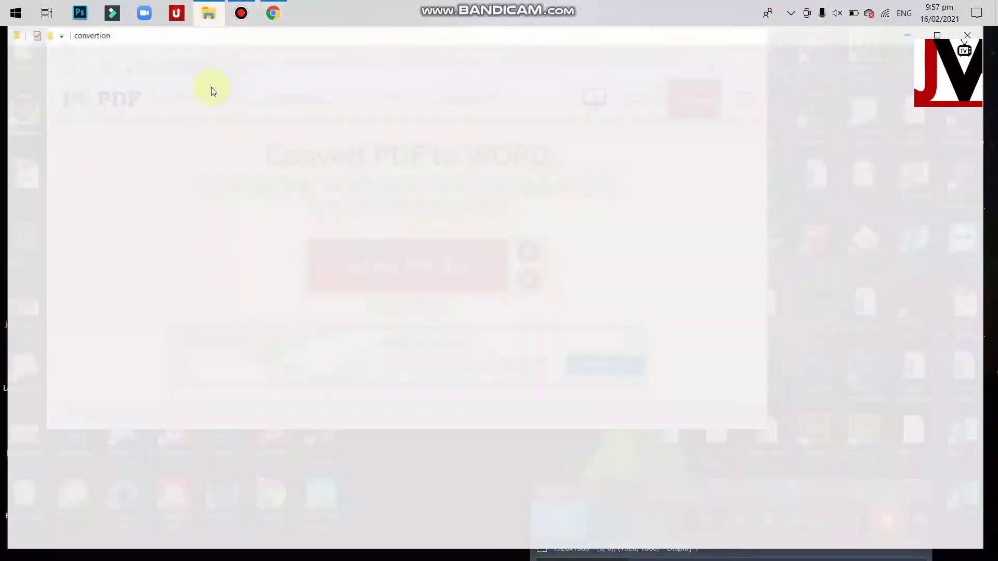
pyautogui.click(195, 270)
pyautogui.click(177, 208)
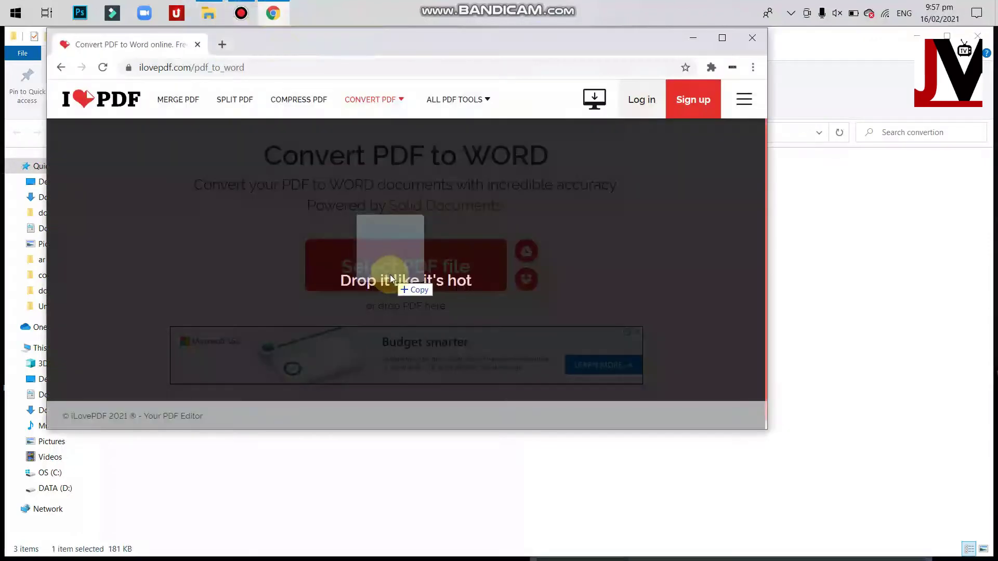
pyautogui.moveTo(213, 17); pyautogui.dragTo(468, 267)
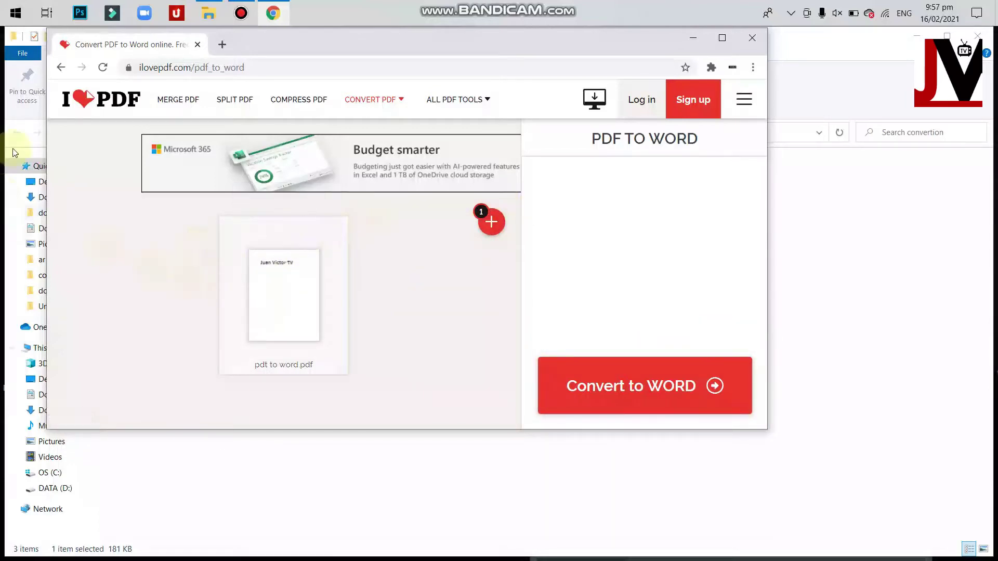
# Run the PDF to Word conversion on pdt to word.pdf.
pyautogui.click(261, 69)
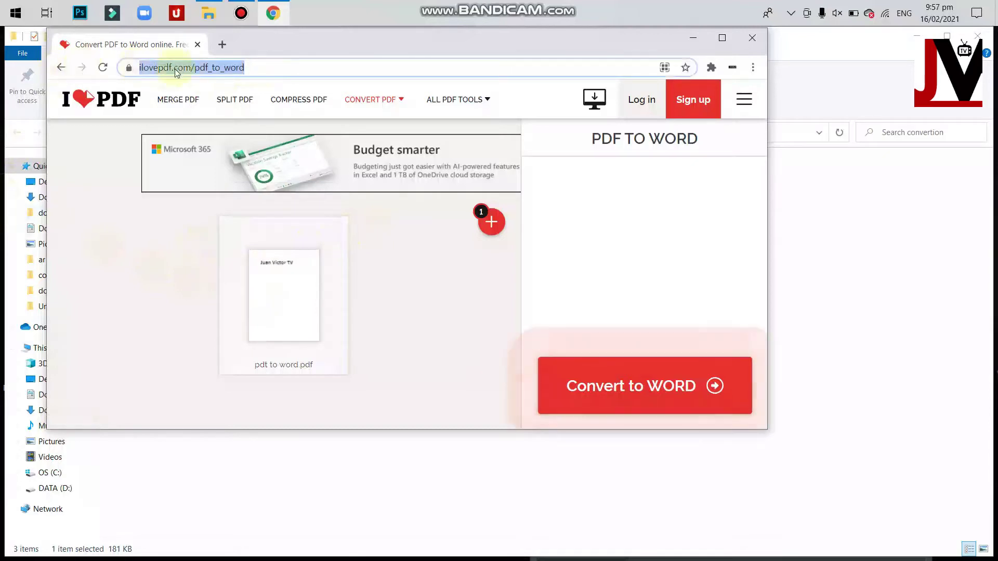
pyautogui.click(431, 305)
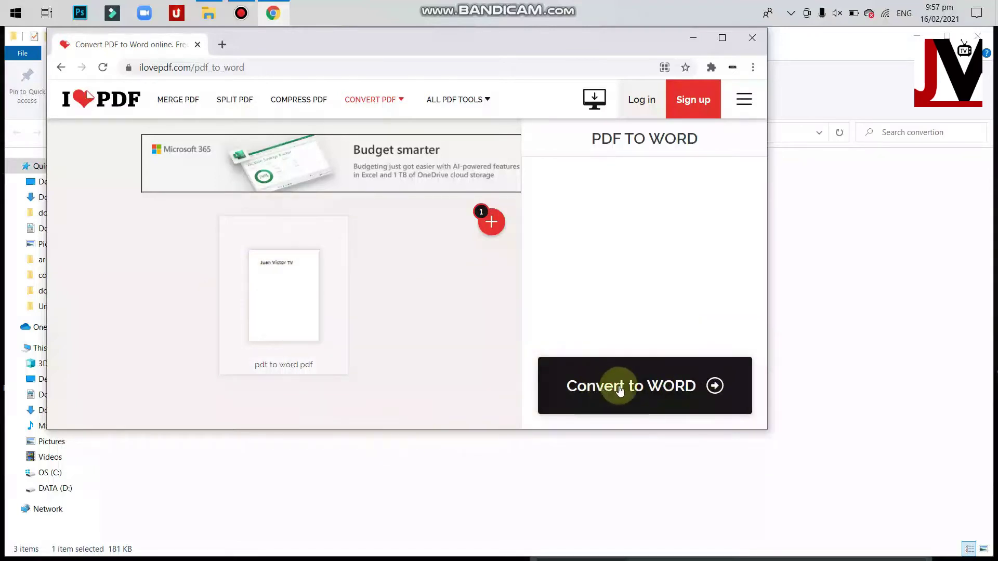
pyautogui.click(585, 381)
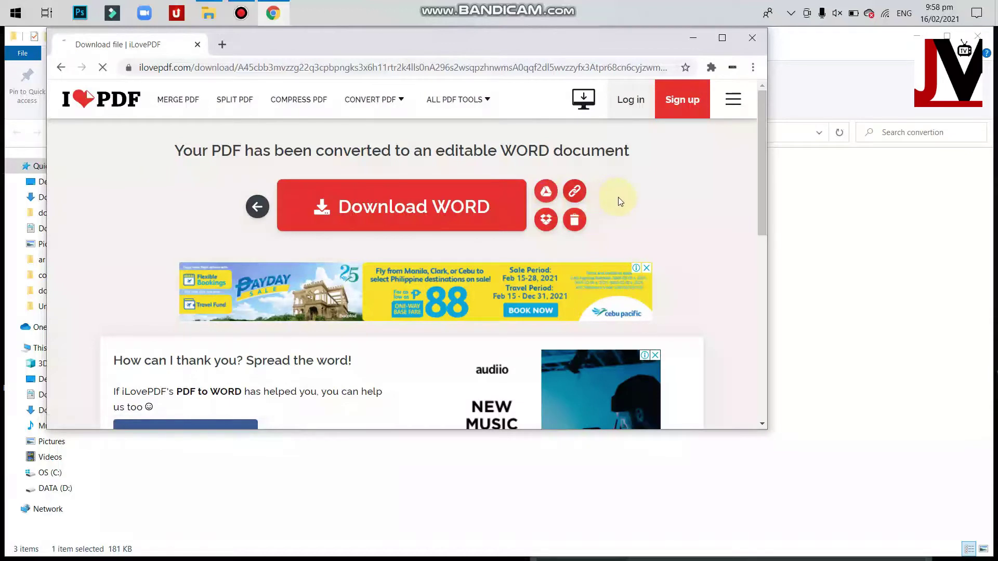
# Download pdt to word (1).docx and open it from Chrome's download bar.
pyautogui.click(452, 223)
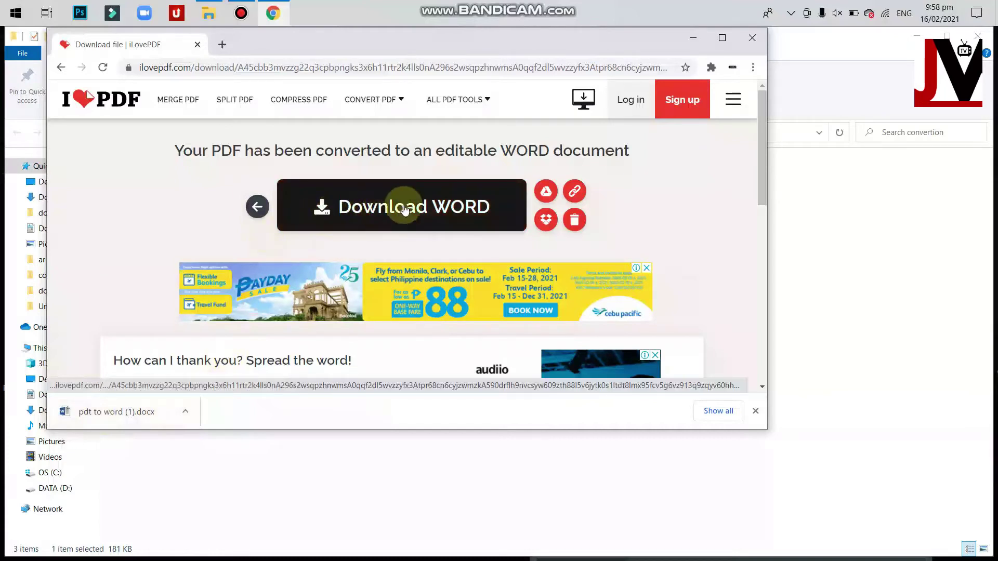
pyautogui.click(108, 412)
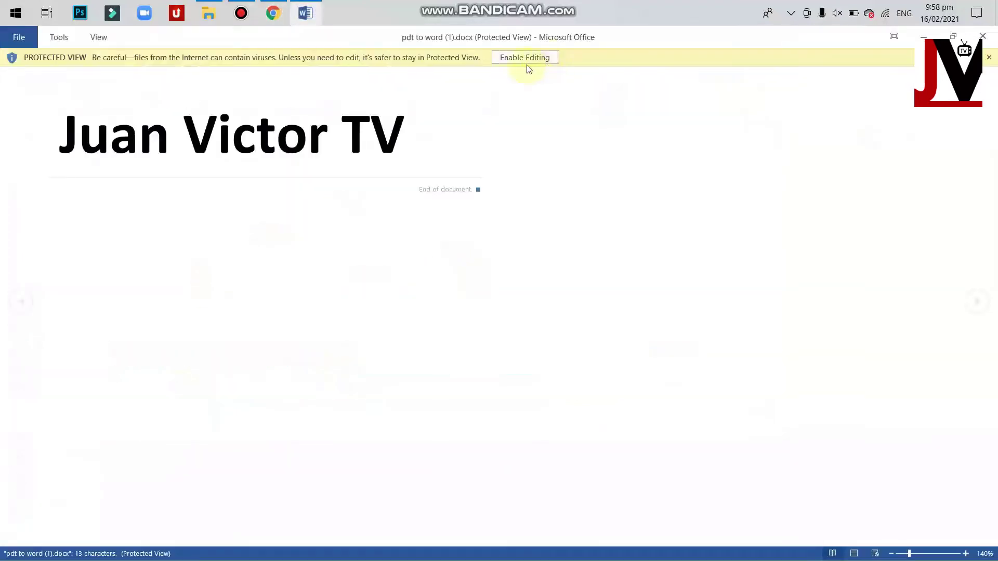
# Enable editing and delete 'TV' from the end of the Juan Victor TV title.
pyautogui.click(526, 59)
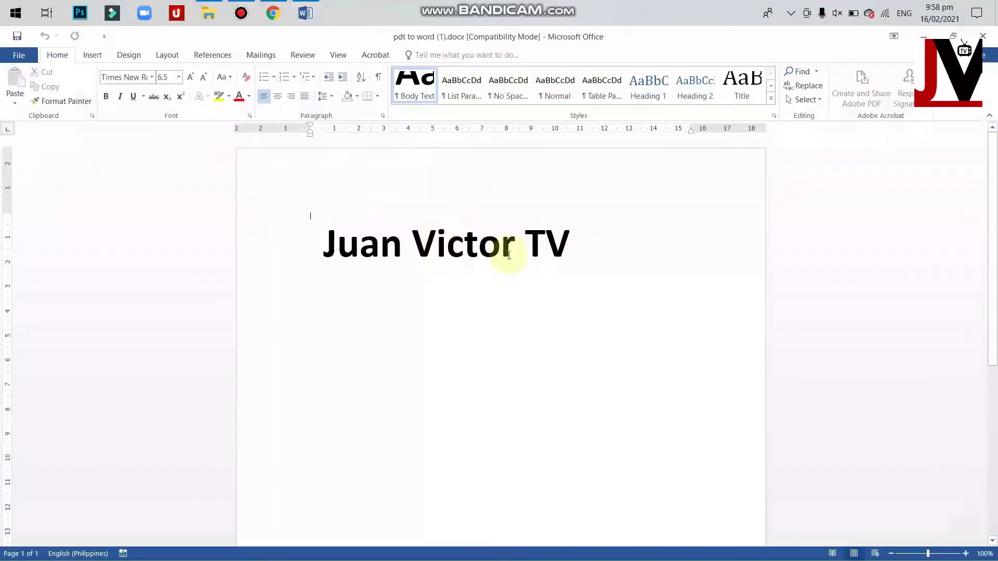
pyautogui.moveTo(593, 242); pyautogui.dragTo(274, 261)
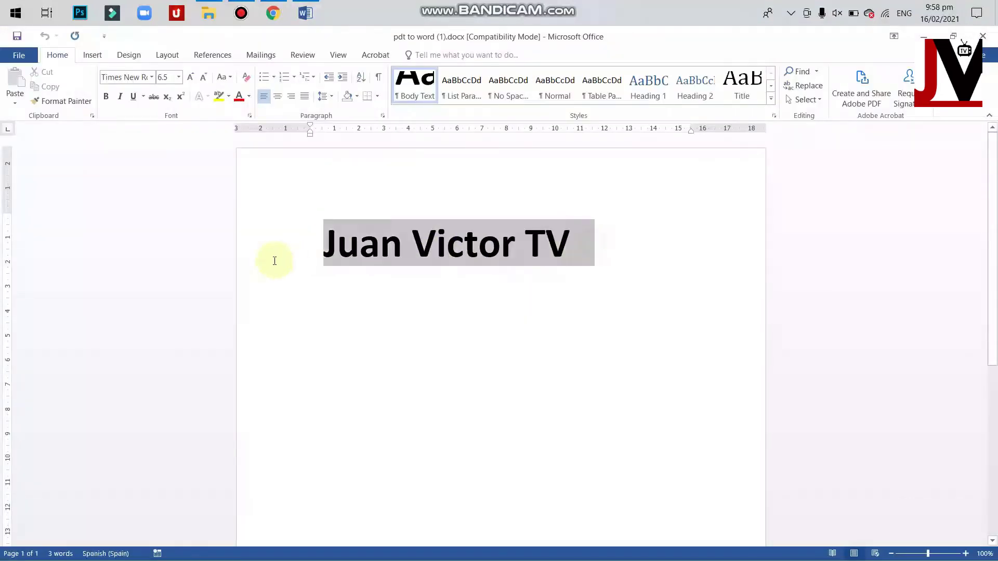
pyautogui.click(625, 239)
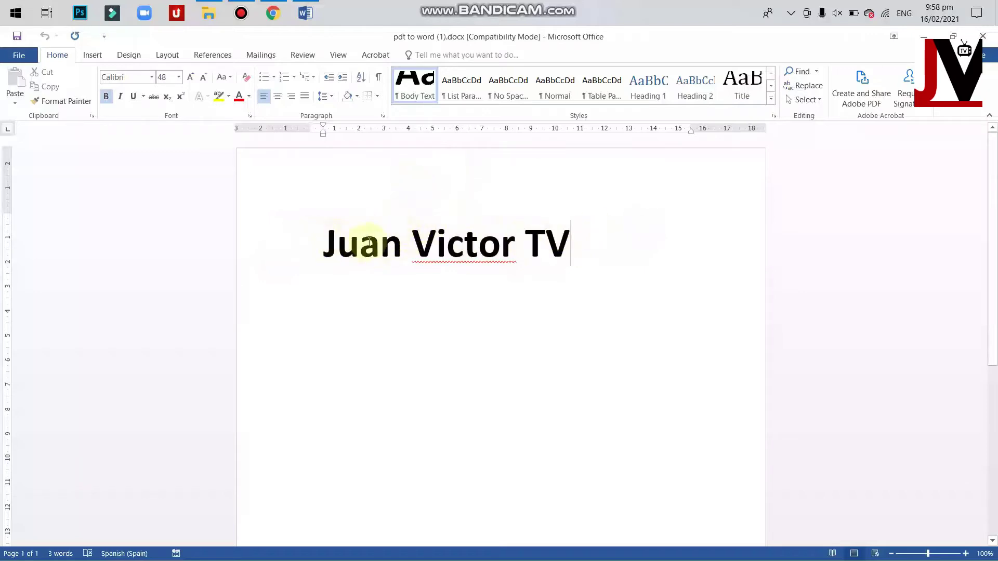
pyautogui.moveTo(334, 242); pyautogui.dragTo(358, 242)
pyautogui.click(589, 227)
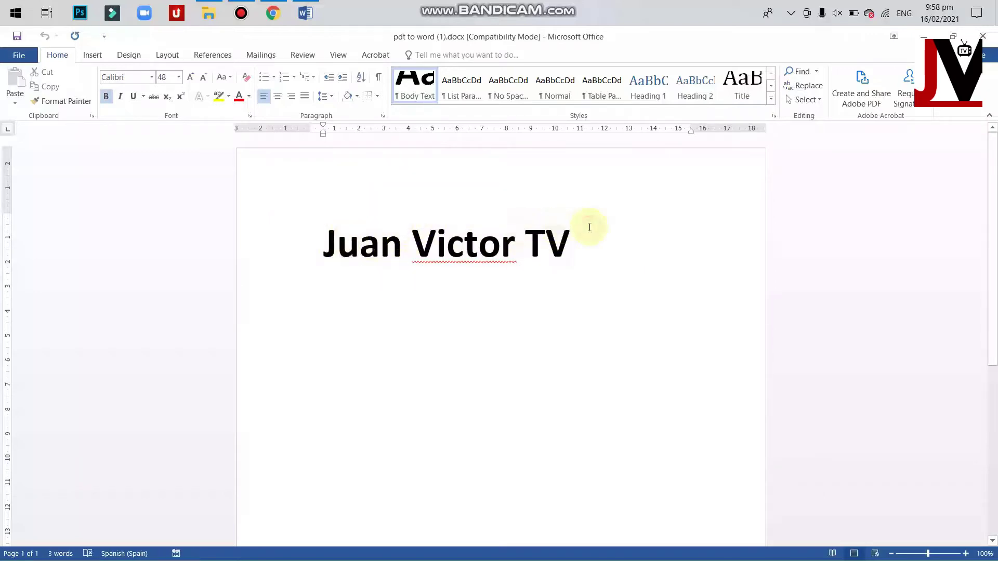
pyautogui.press('BackSpace')
pyautogui.press('BackSpace')
# Compare the title against the original pdt to word.pdf, then close the PDF.
pyautogui.click(209, 13)
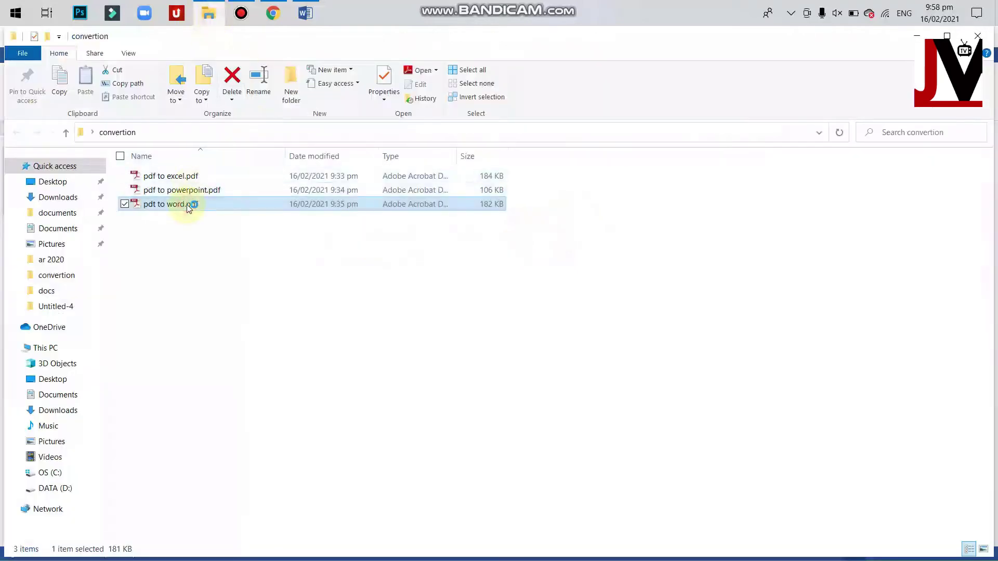
pyautogui.doubleClick(187, 205)
pyautogui.moveTo(587, 244); pyautogui.dragTo(513, 241)
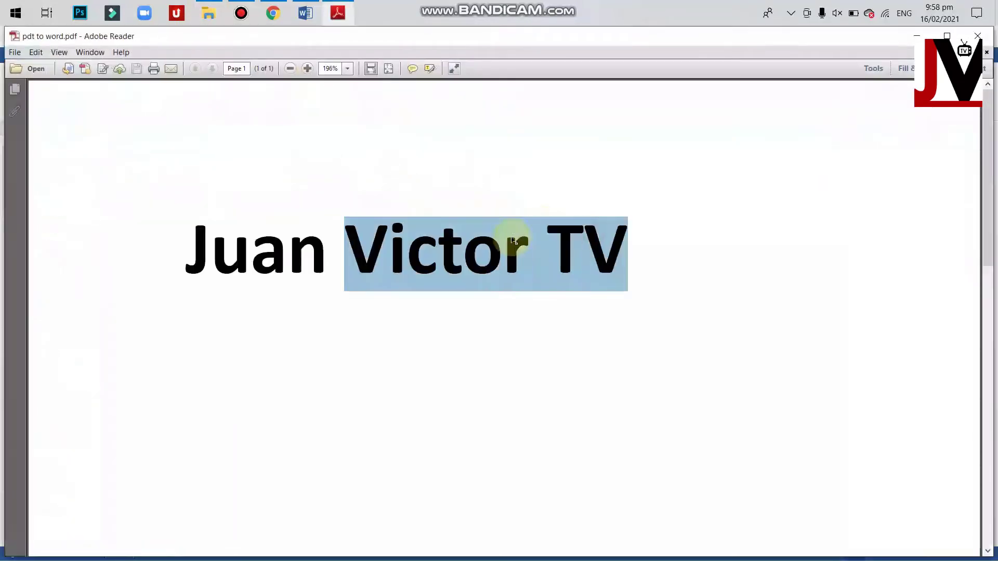
pyautogui.doubleClick(603, 244)
pyautogui.click(964, 41)
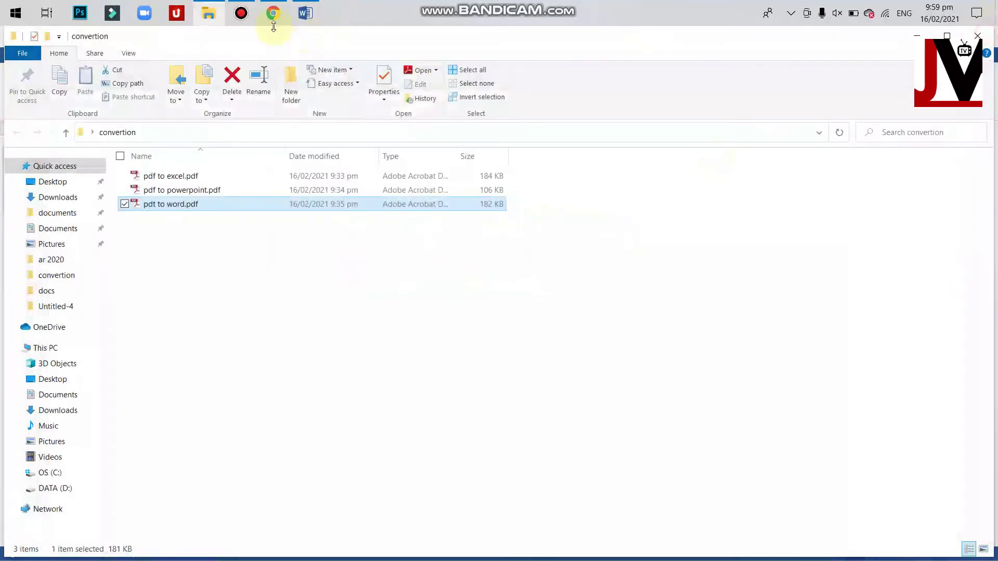
# Close the Word document without saving and return to the iLovePDF page in Chrome.
pyautogui.click(273, 10)
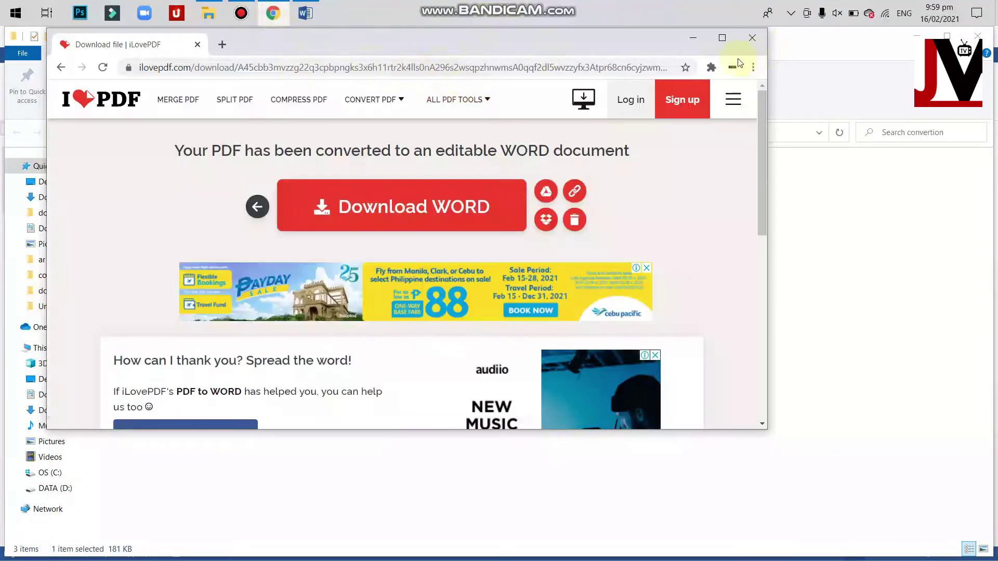
pyautogui.click(696, 38)
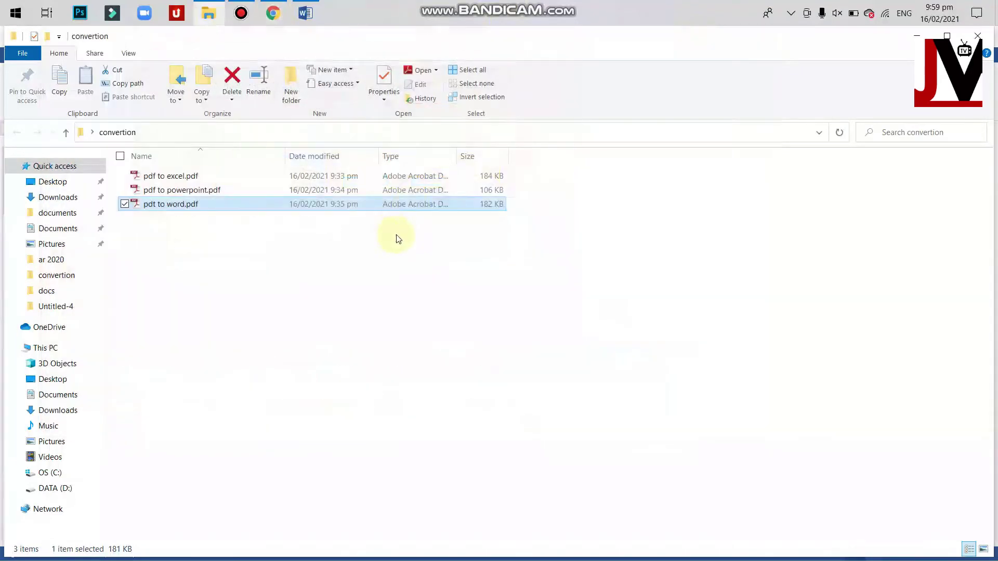
pyautogui.click(306, 13)
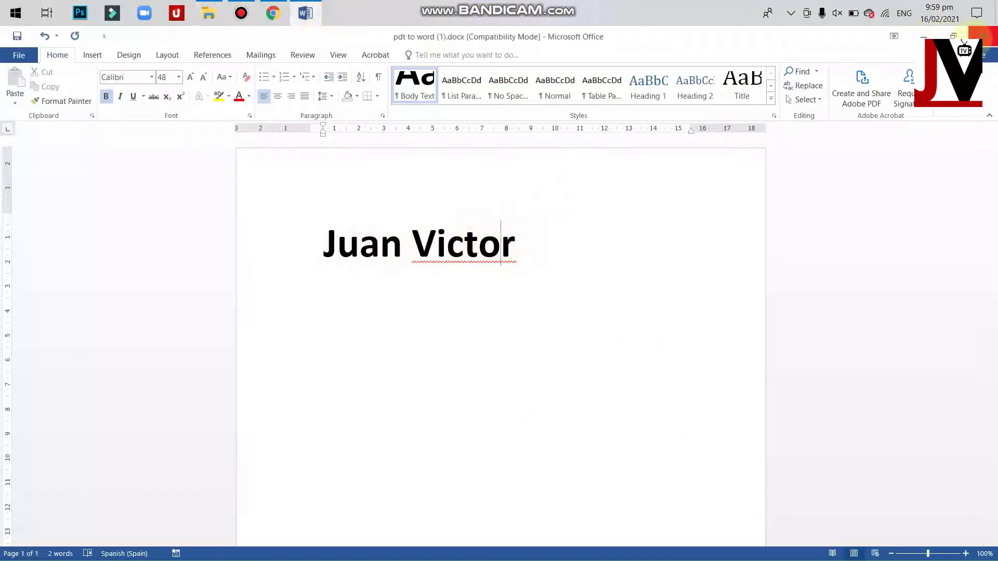
pyautogui.click(982, 36)
pyautogui.click(499, 326)
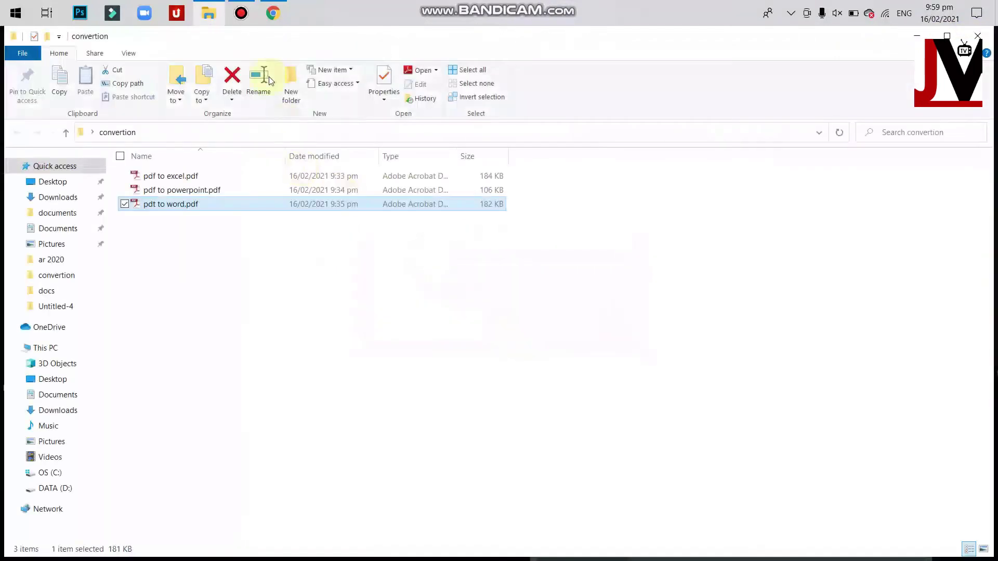
pyautogui.click(242, 13)
pyautogui.click(273, 13)
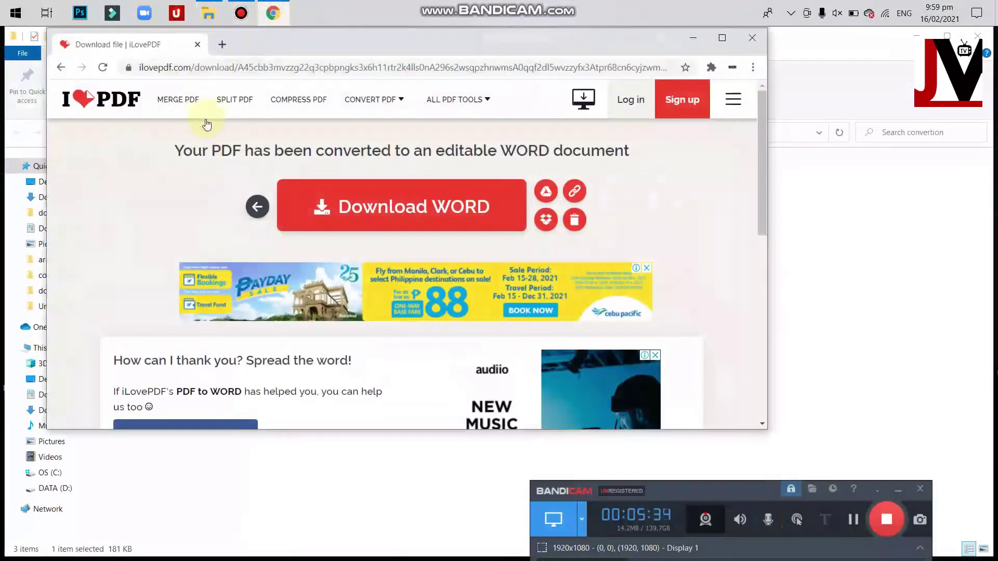
# Go to iLovePDF's home page and open the PDF to Powerpoint converter.
pyautogui.click(103, 103)
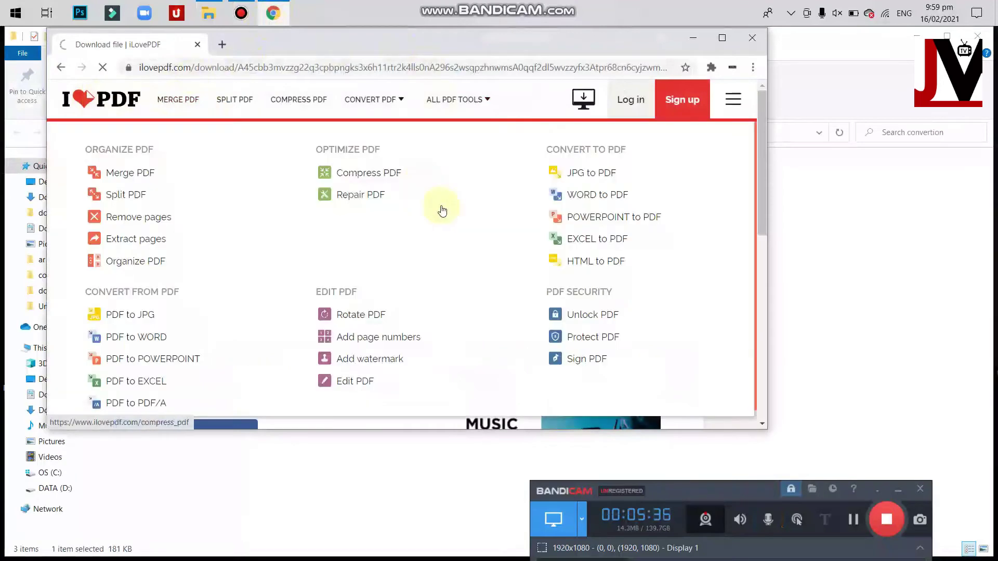
pyautogui.scroll(-1, 302, 330)
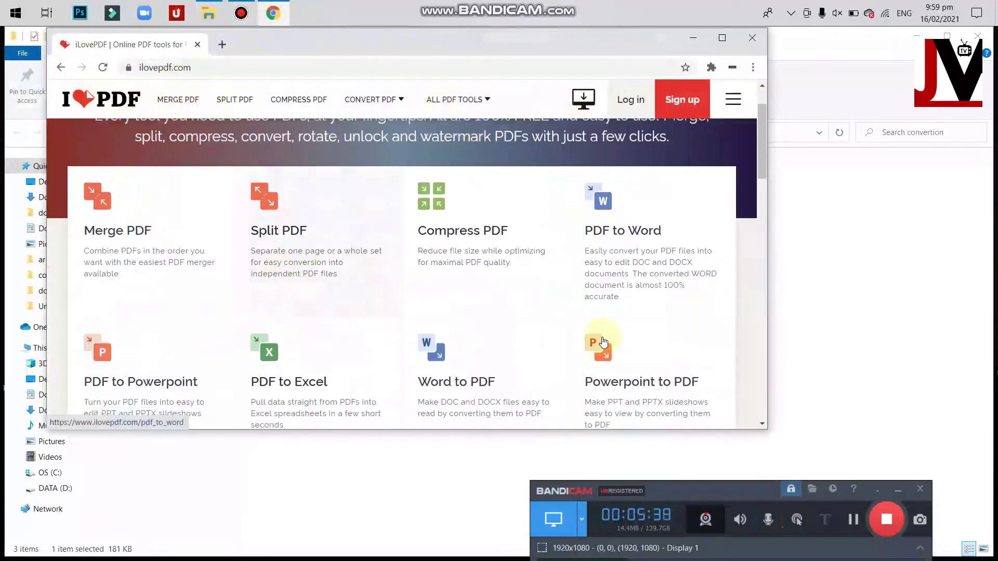
pyautogui.click(103, 356)
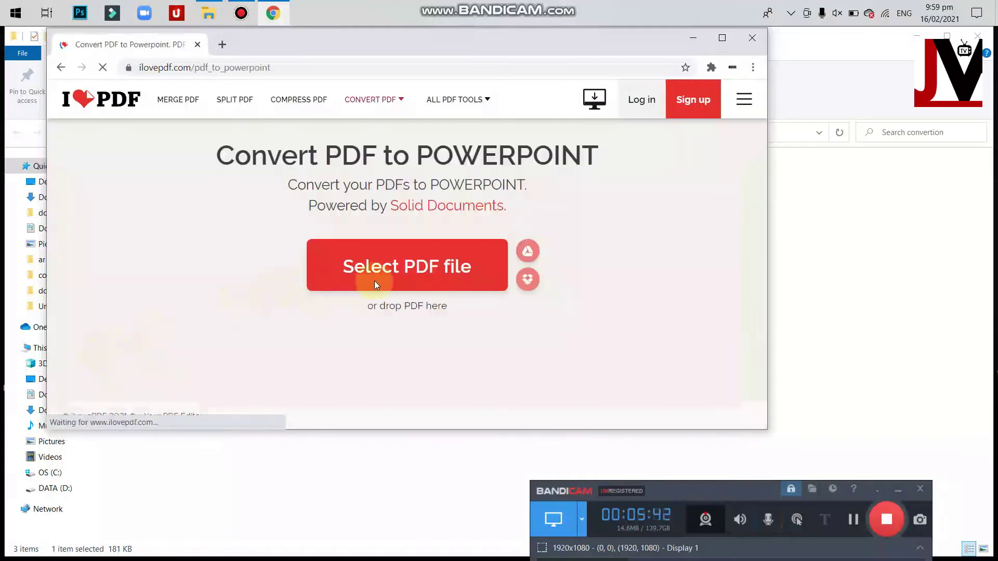
# Preview pdf to powerpoint.pdf, then drag it from the folder onto the converter page.
pyautogui.click(224, 20)
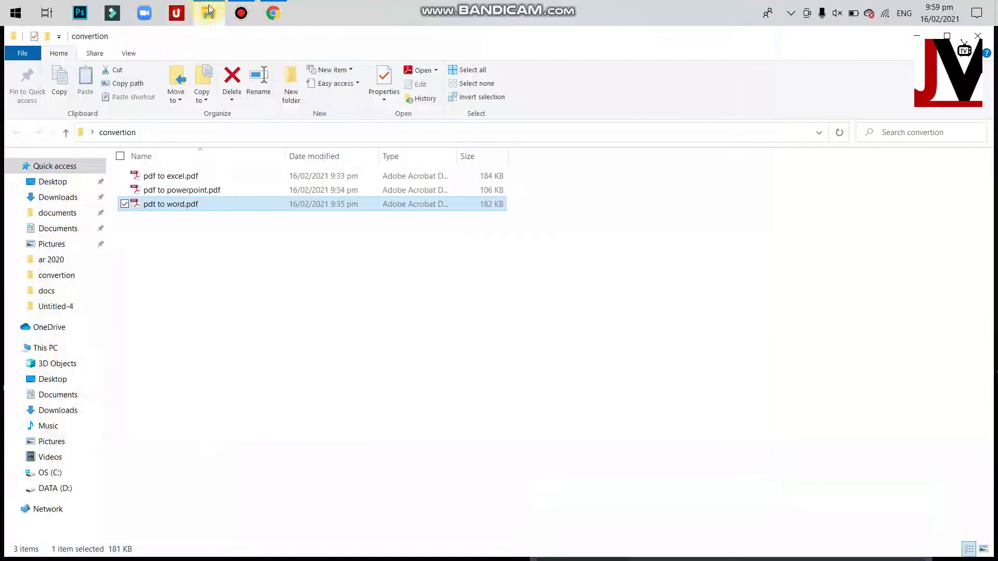
pyautogui.click(180, 190)
pyautogui.doubleClick(195, 191)
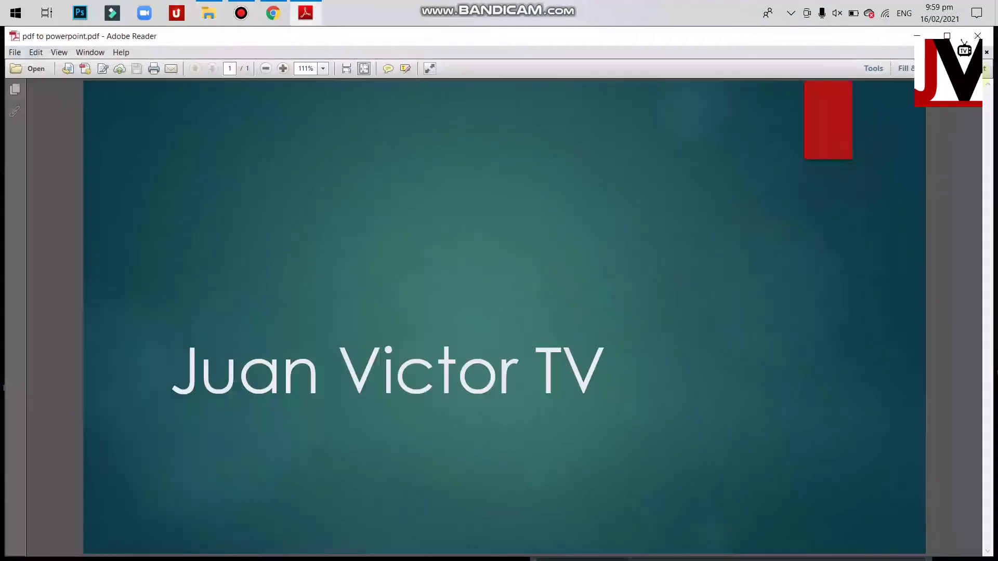
pyautogui.hotkey('alt', 'F4')
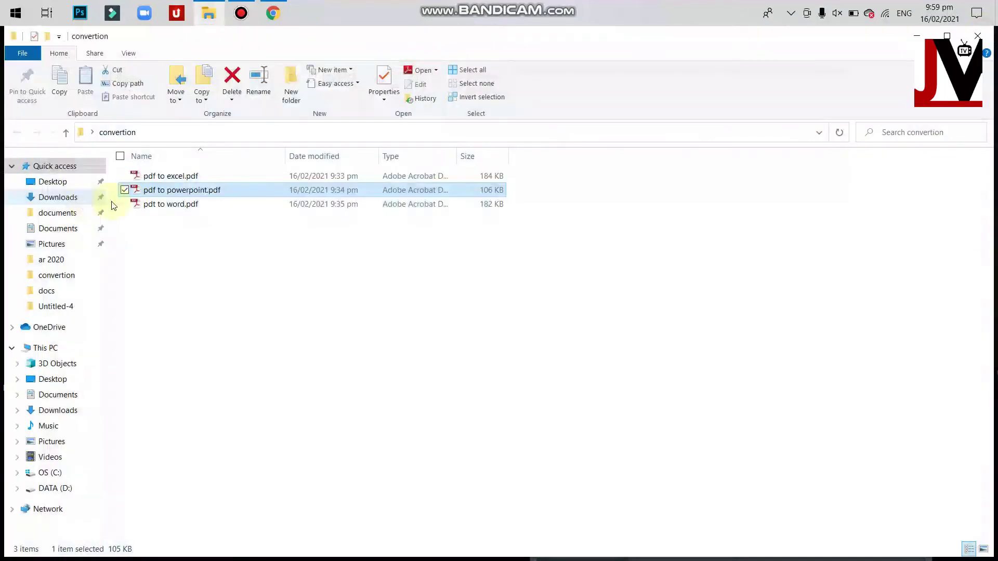
pyautogui.click(241, 13)
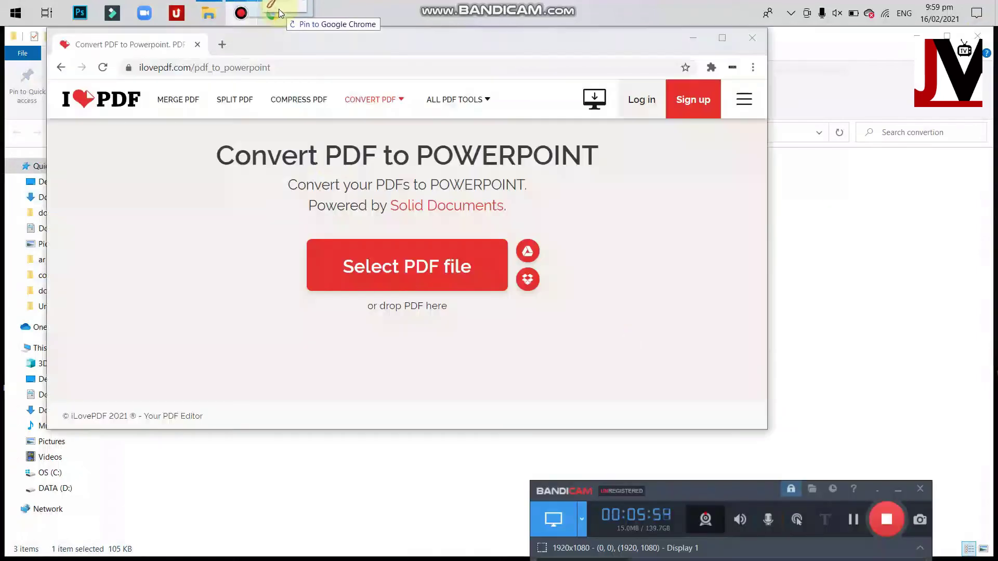
pyautogui.moveTo(306, 5)
pyautogui.mouseDown()
pyautogui.moveTo(377, 243)
pyautogui.moveTo(408, 286)
pyautogui.mouseUp()
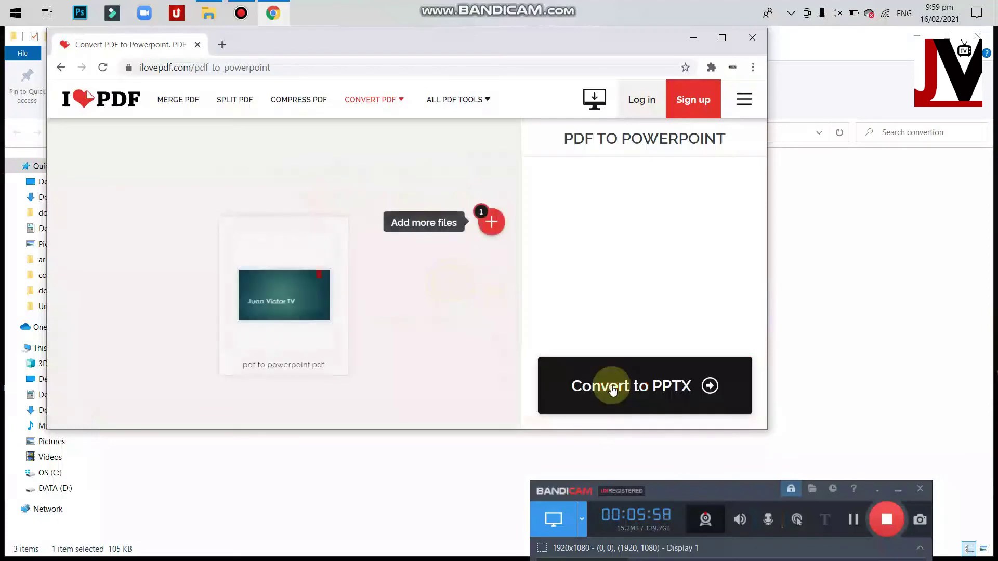
# Convert pdf to powerpoint.pdf to PPTX.
pyautogui.click(612, 389)
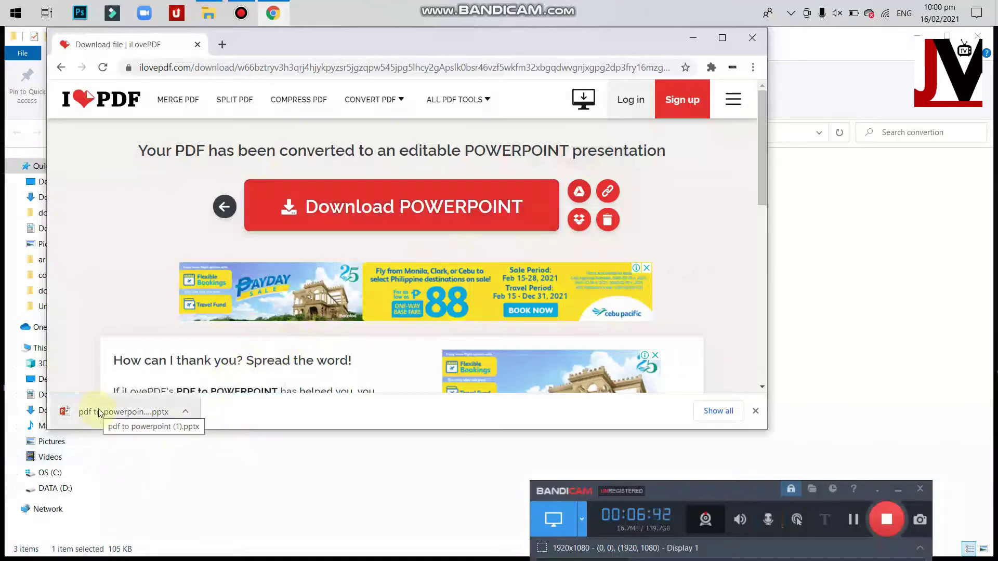
# Open pdf to powerpoint (1).pptx, delete 'TV' from the slide title, close without saving.
pyautogui.click(147, 413)
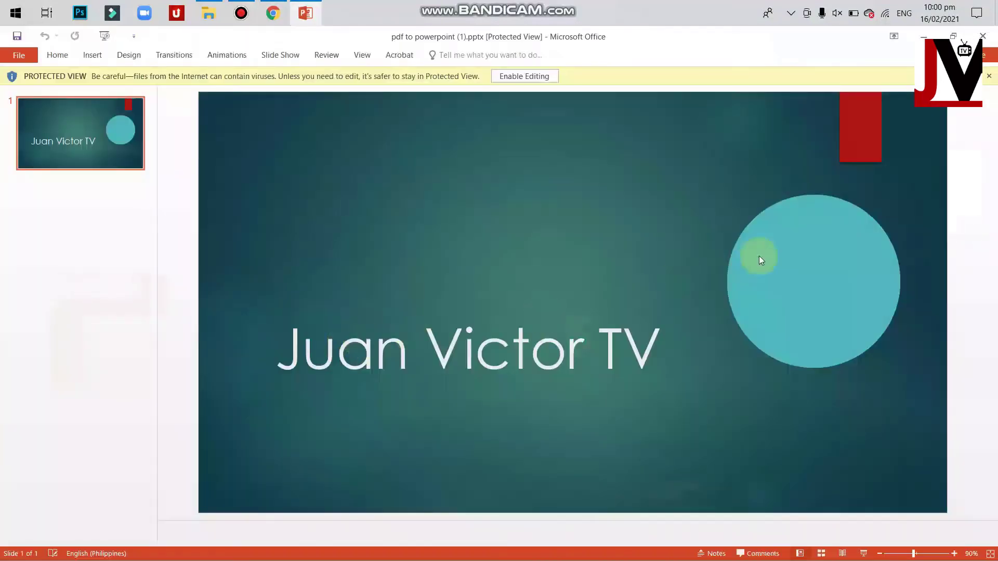
pyautogui.click(510, 75)
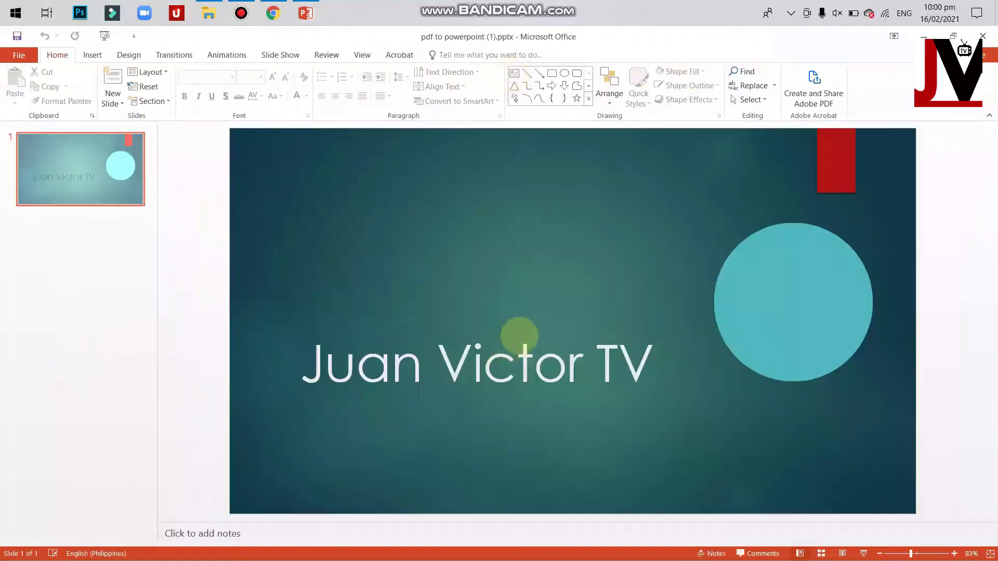
pyautogui.click(520, 338)
pyautogui.click(634, 364)
pyautogui.press('BackSpace')
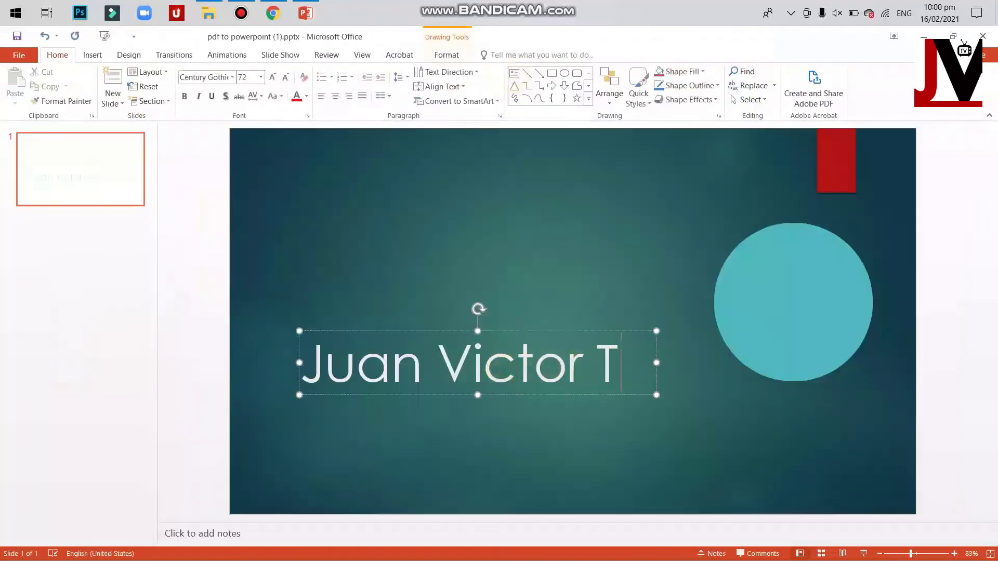
pyautogui.press('BackSpace')
pyautogui.press('BackSpace')
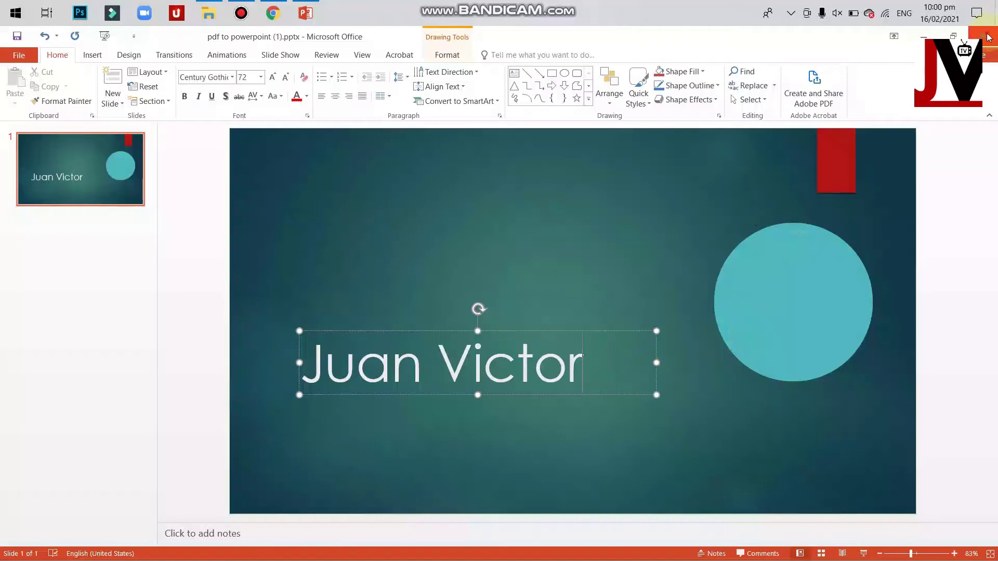
pyautogui.click(988, 37)
pyautogui.click(497, 313)
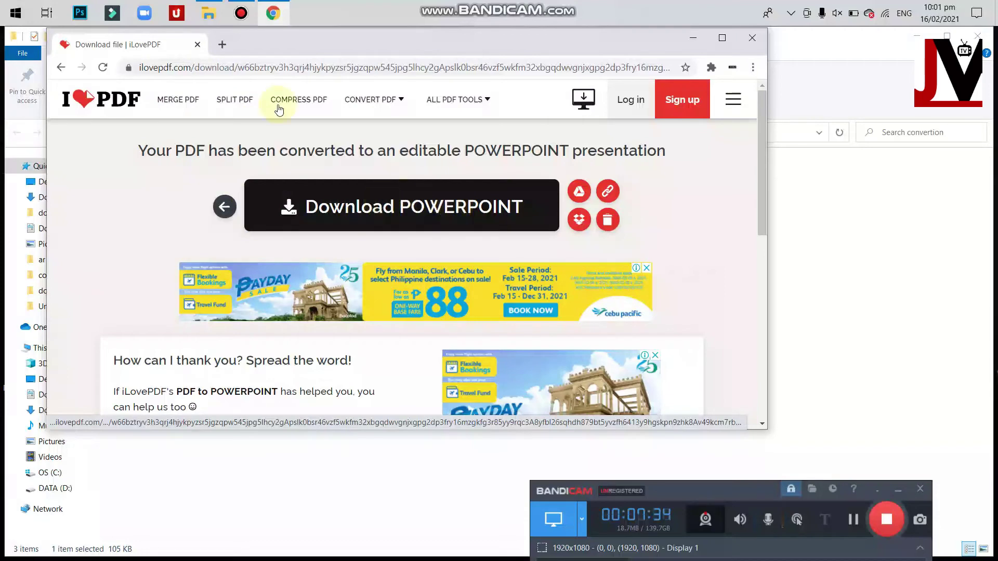
# Open iLovePDF's PDF to Excel converter and drop pdf to excel.pdf onto it.
pyautogui.click(115, 105)
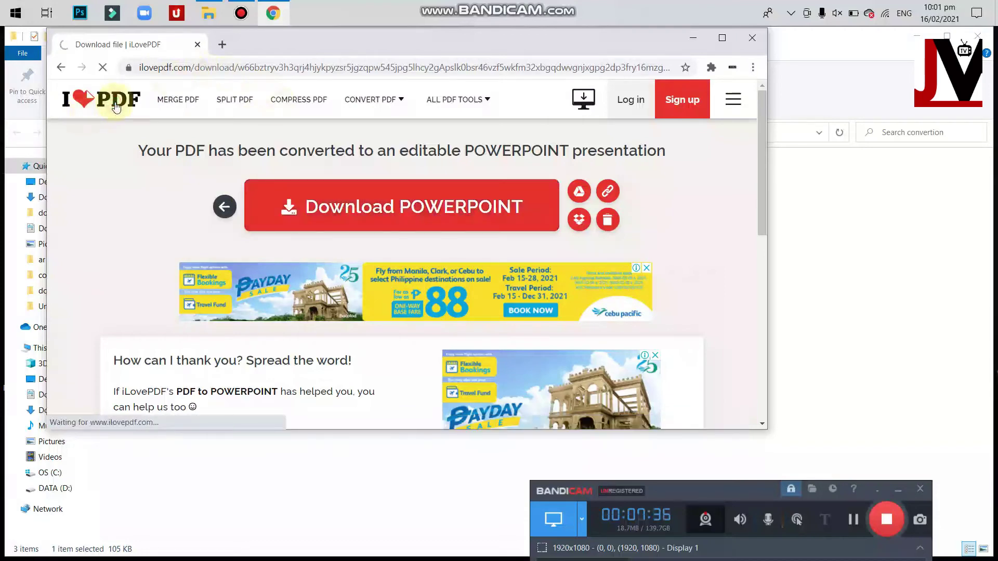
pyautogui.scroll(-2, 292, 329)
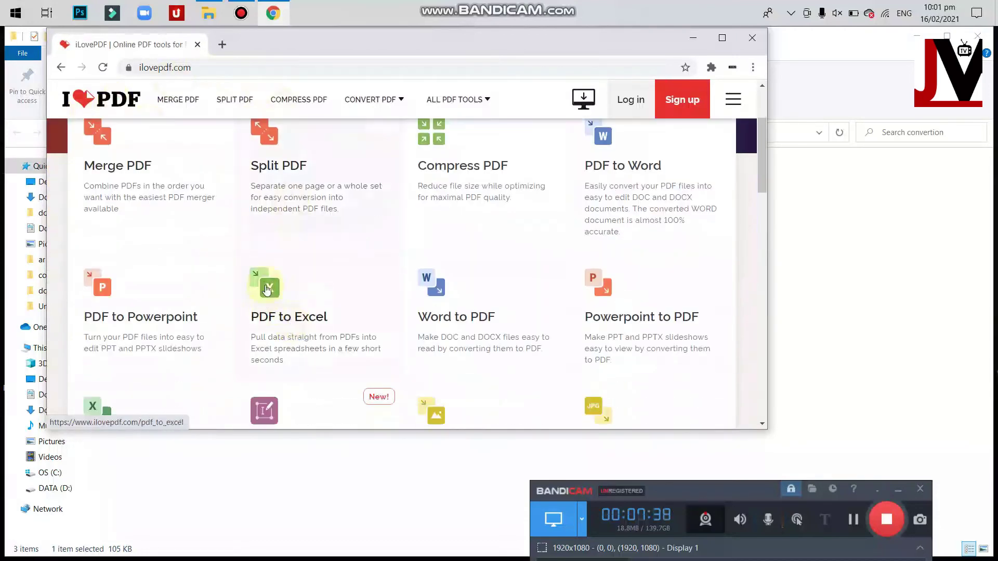
pyautogui.click(268, 283)
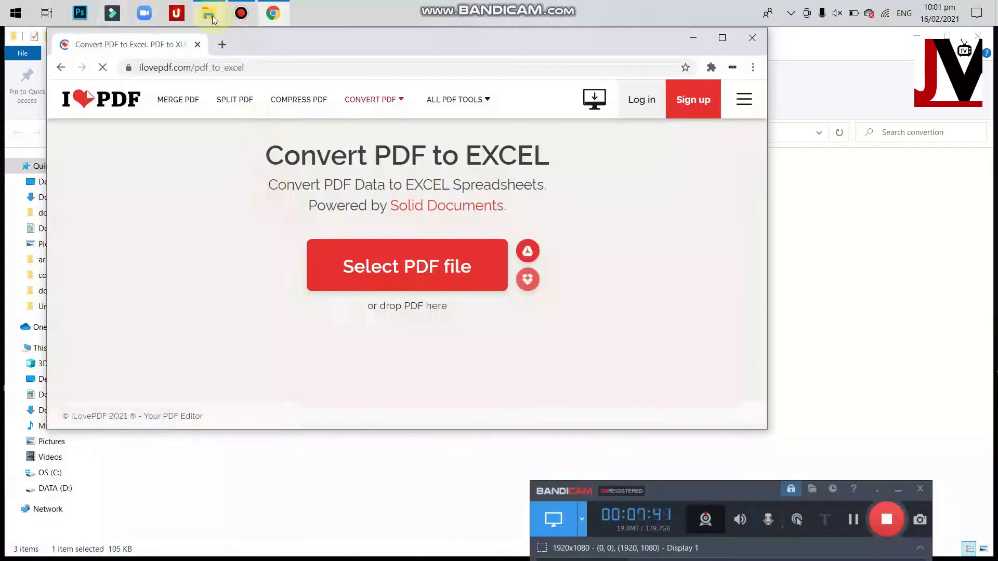
pyautogui.click(209, 14)
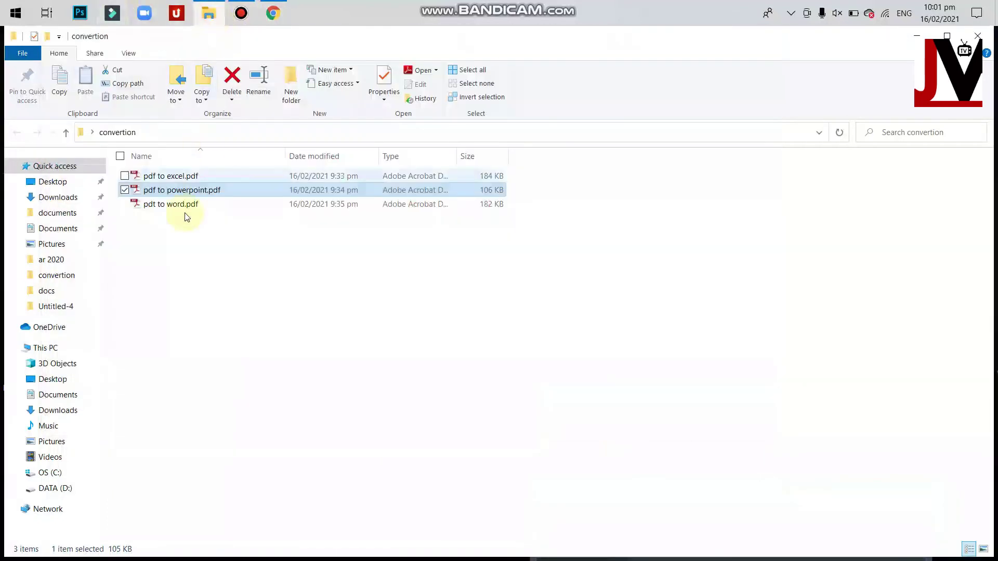
pyautogui.click(174, 176)
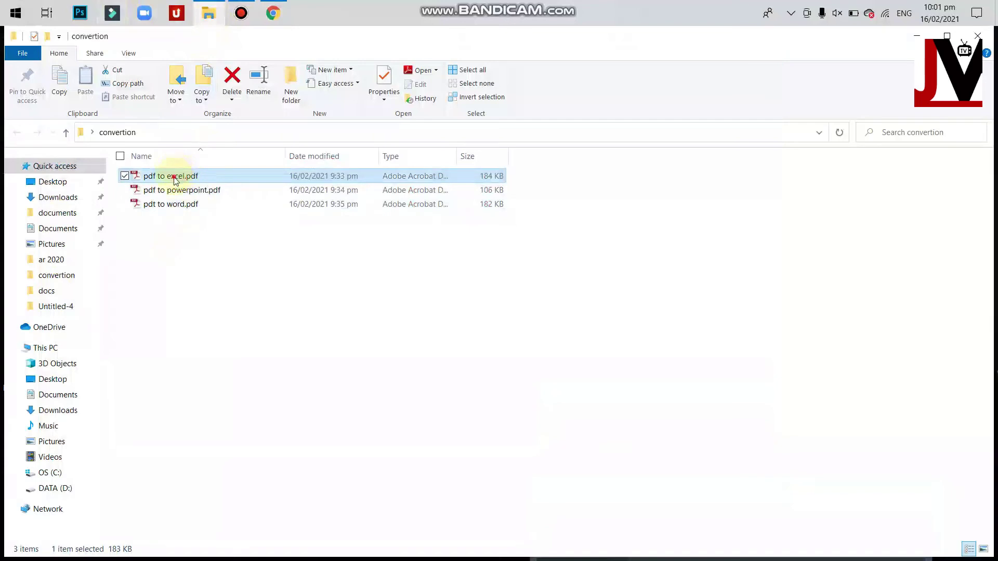
pyautogui.moveTo(174, 176); pyautogui.dragTo(399, 312)
pyautogui.click(241, 13)
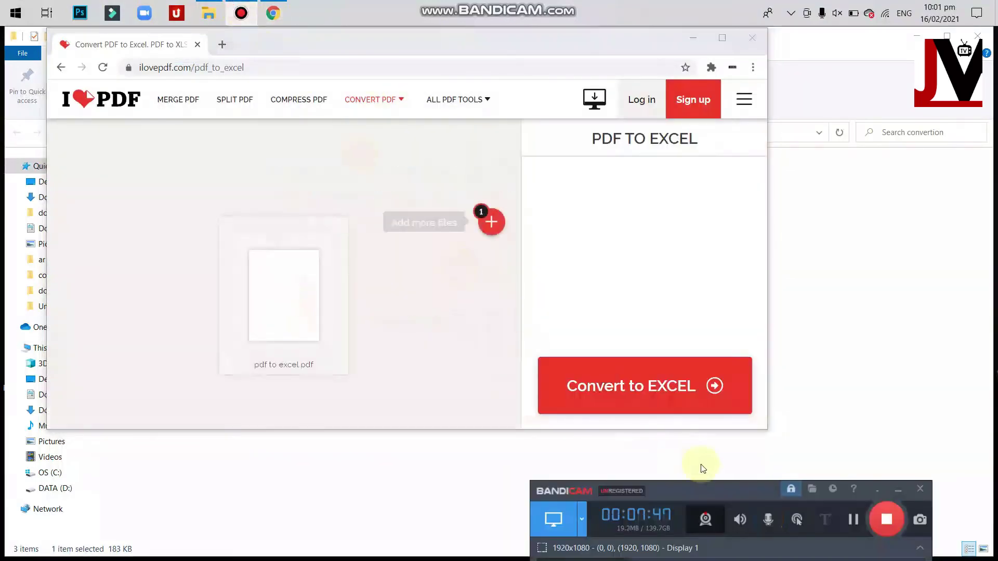
# Convert to Excel, download pdf to excel (1).xlsx and open it.
pyautogui.click(667, 390)
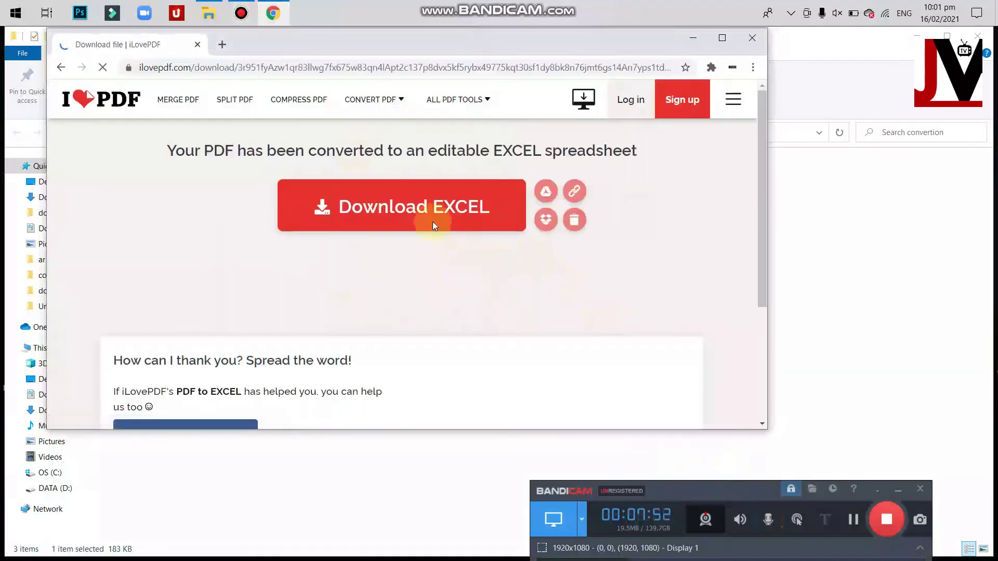
pyautogui.click(432, 225)
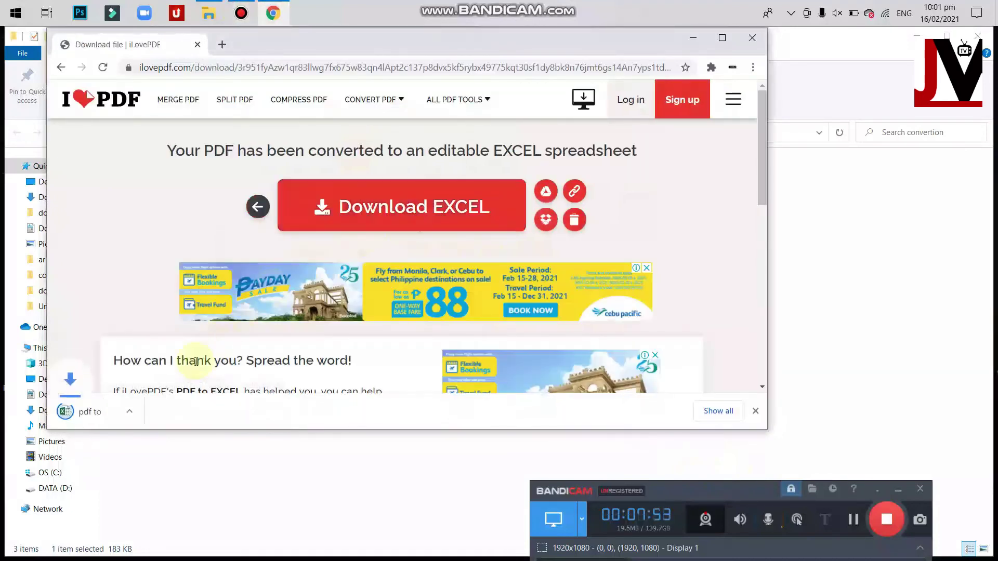
pyautogui.click(85, 414)
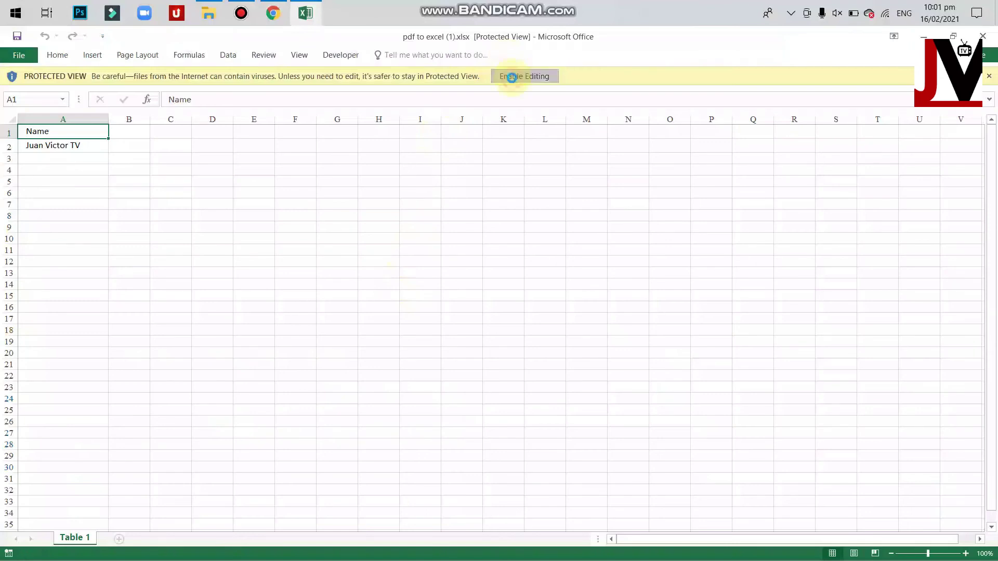
# Enable editing, delete 'TV' from the end of the name in A2, then close Excel without saving.
pyautogui.click(512, 77)
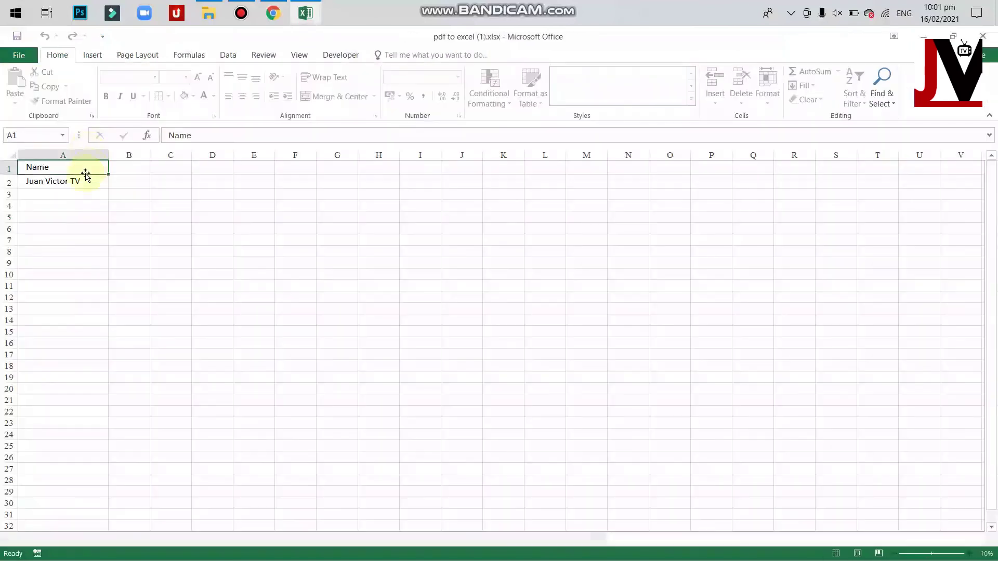
pyautogui.click(82, 194)
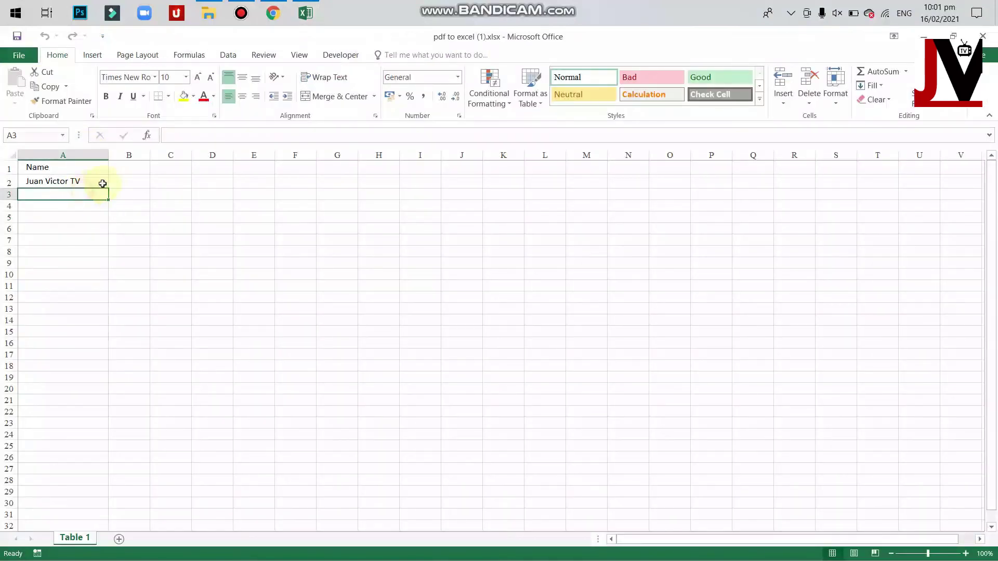
pyautogui.click(90, 182)
pyautogui.doubleClick(90, 184)
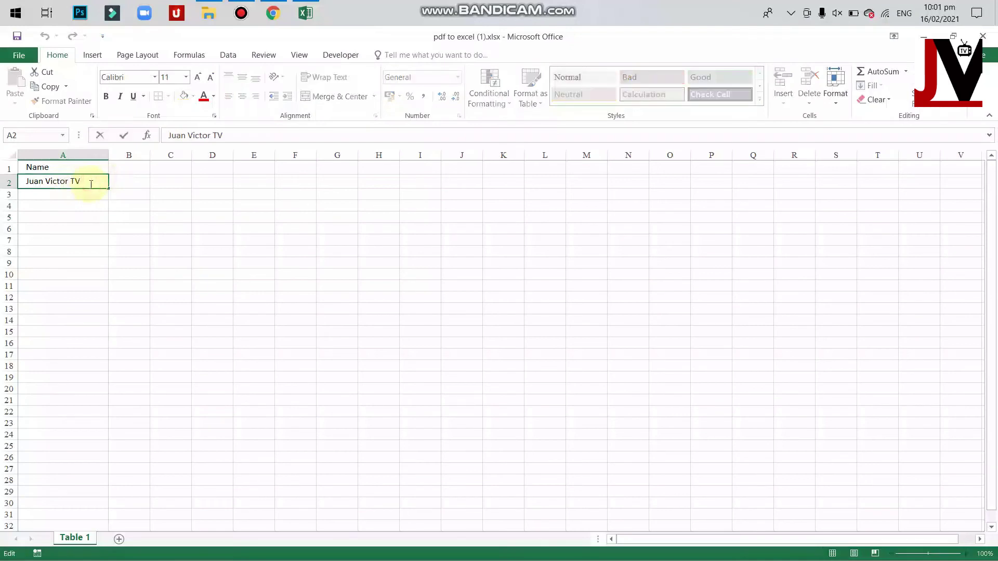
pyautogui.press('BackSpace')
pyautogui.press('BackSpace')
pyautogui.click(179, 186)
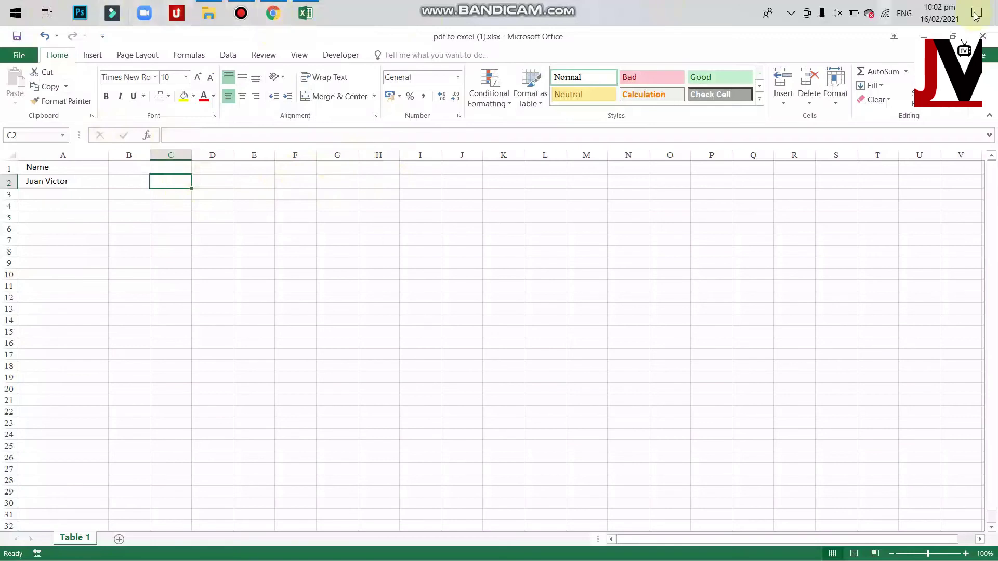
pyautogui.click(983, 41)
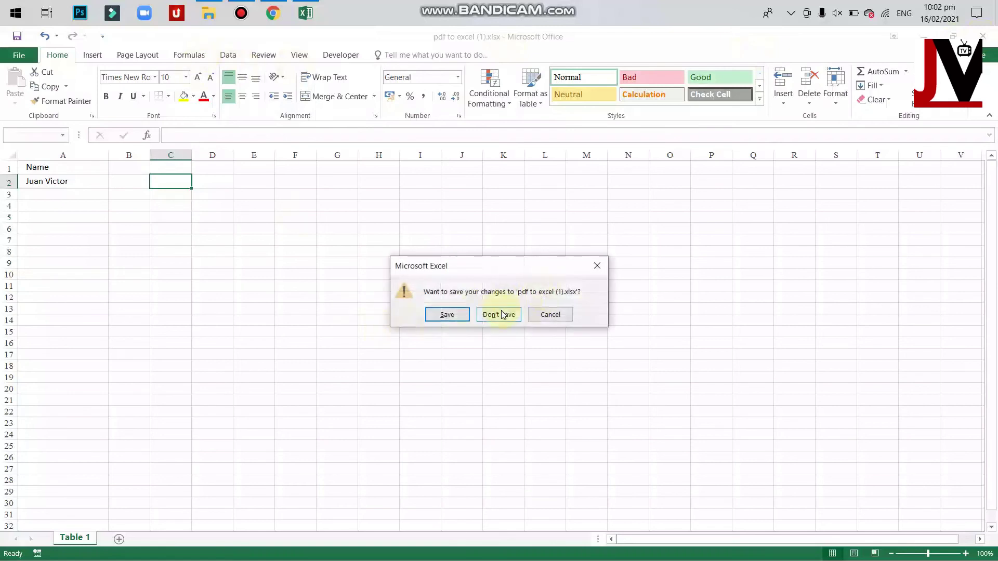
pyautogui.click(503, 314)
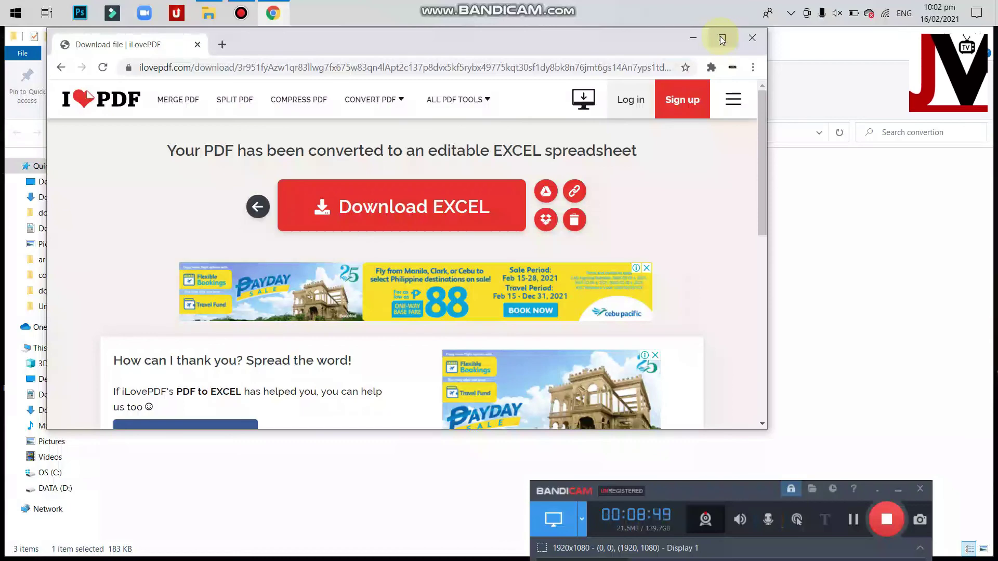
pyautogui.click(722, 39)
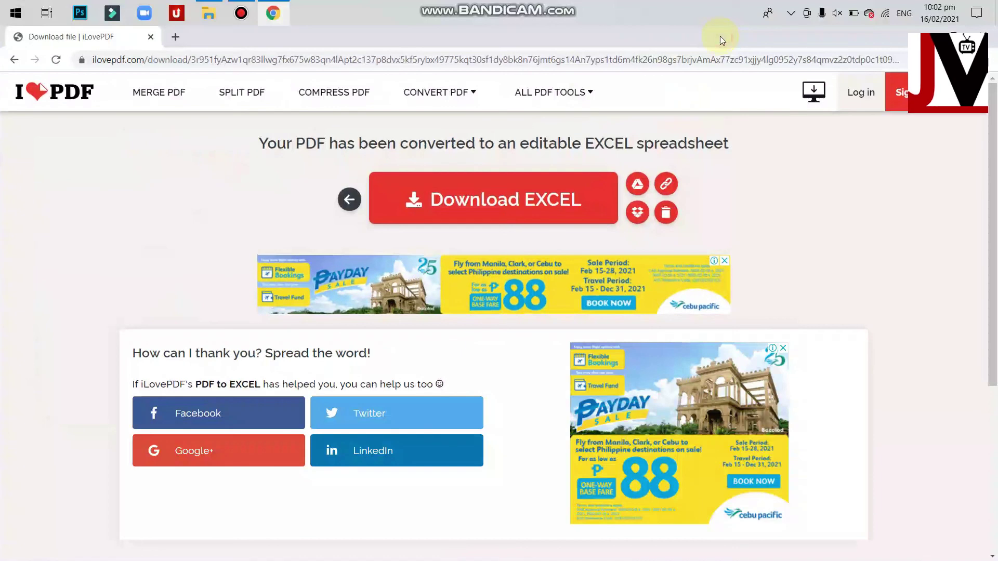
pyautogui.click(240, 13)
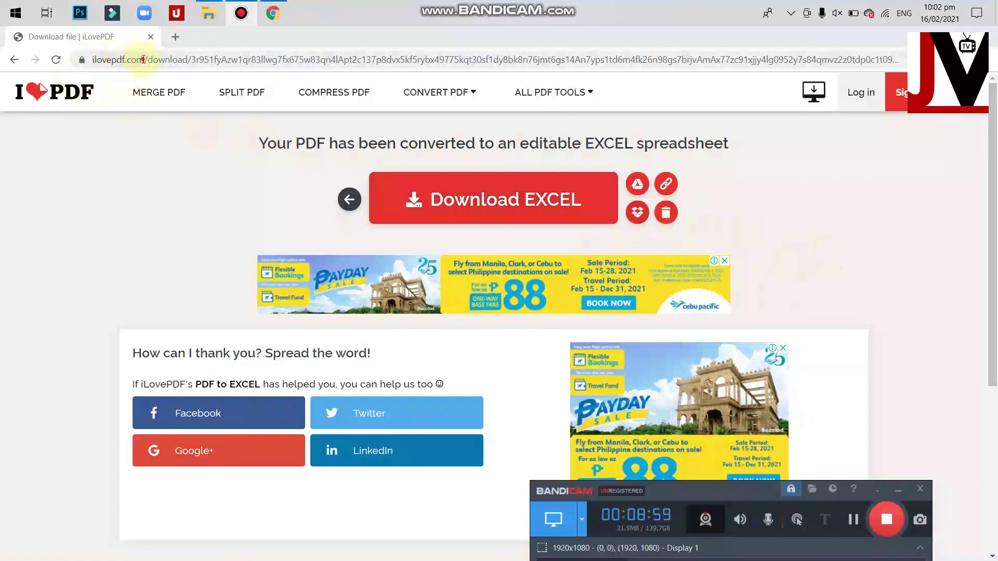
pyautogui.moveTo(144, 59); pyautogui.dragTo(83, 62)
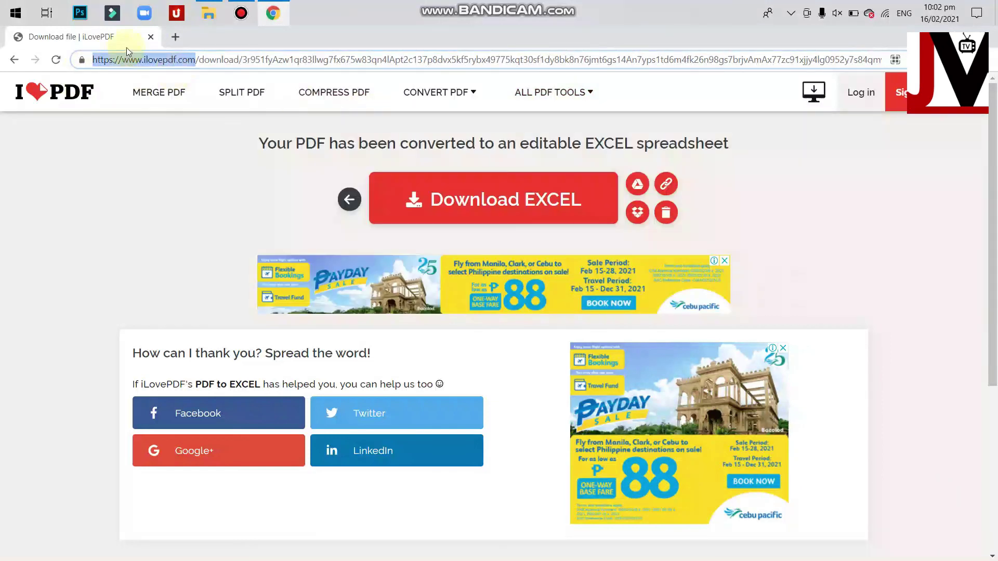
pyautogui.click(159, 60)
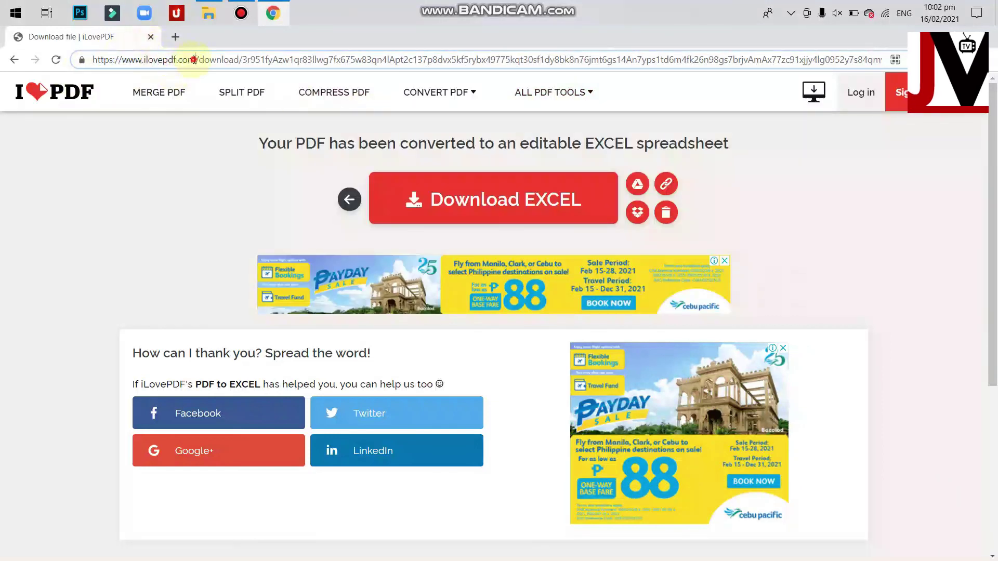
pyautogui.moveTo(194, 60); pyautogui.dragTo(92, 60)
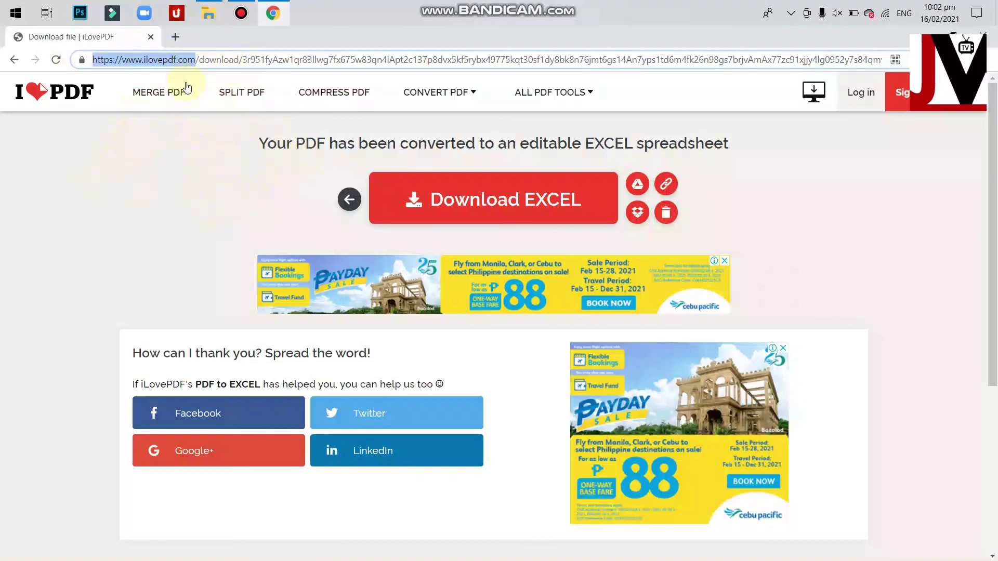
pyautogui.click(197, 60)
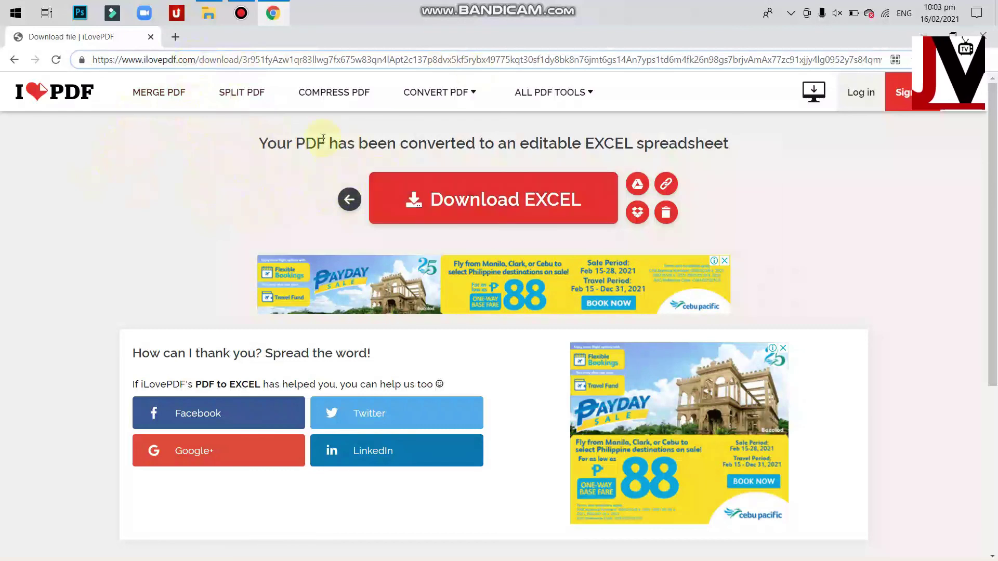
pyautogui.click(240, 13)
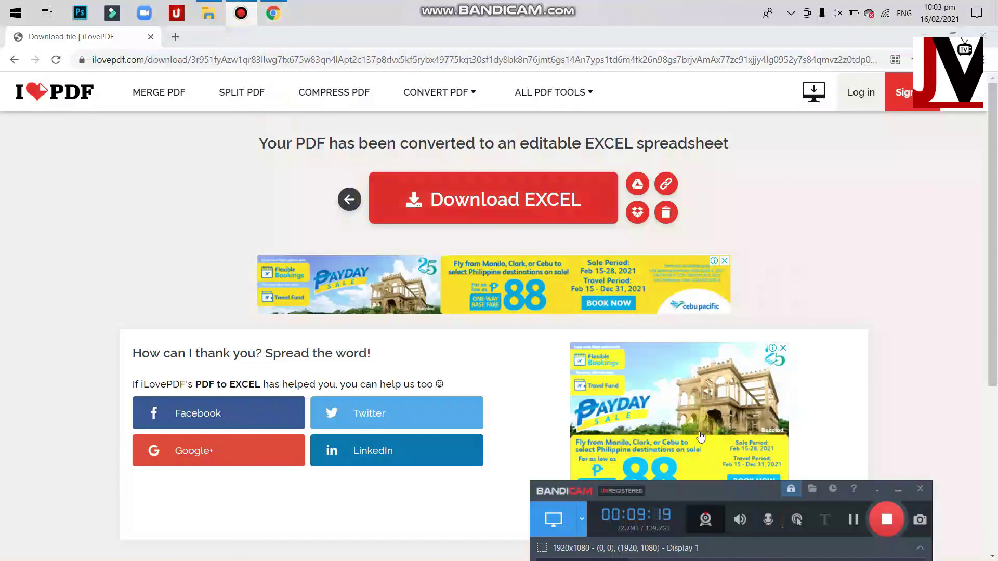